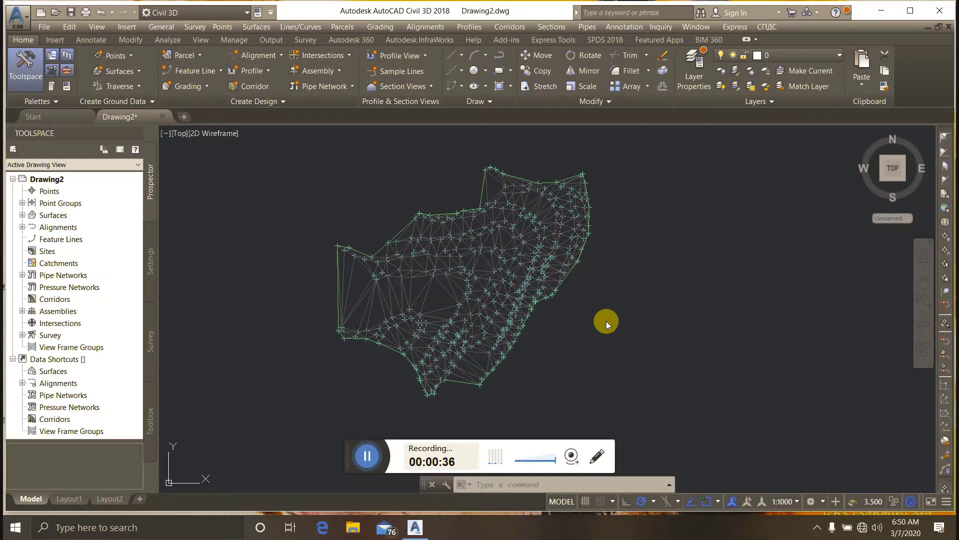
Step: Type 3D at the command line and start the 3DPOLY command from autocomplete
left_click(366, 463)
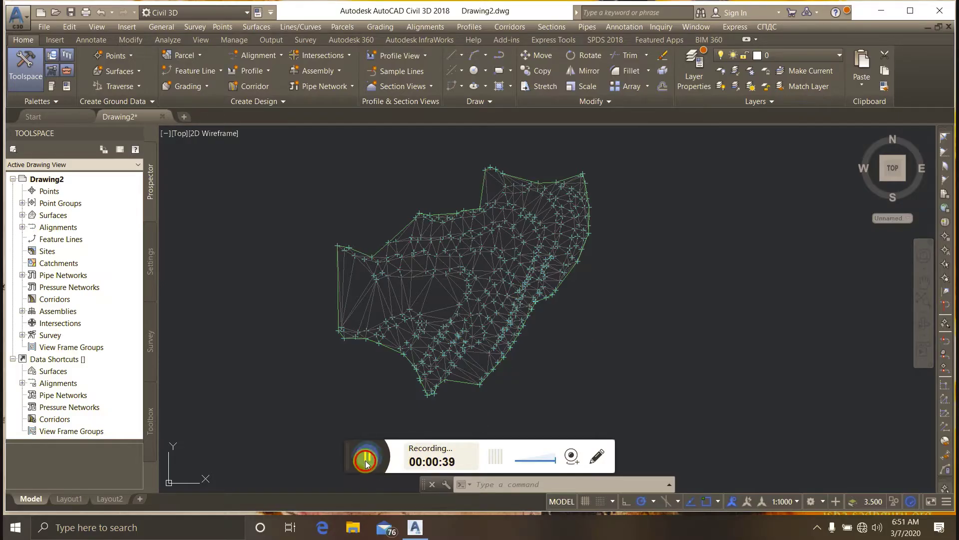
left_click(488, 484)
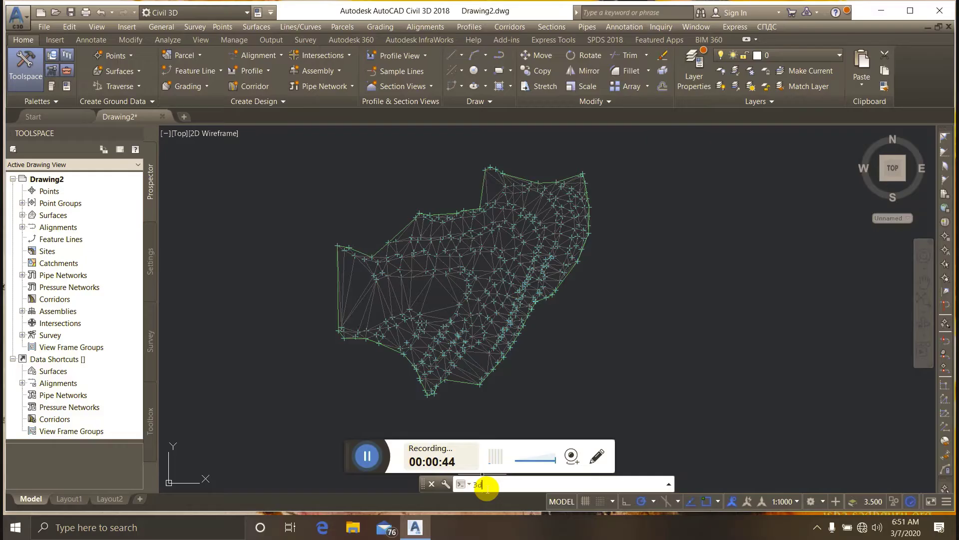
type("3DPOLY")
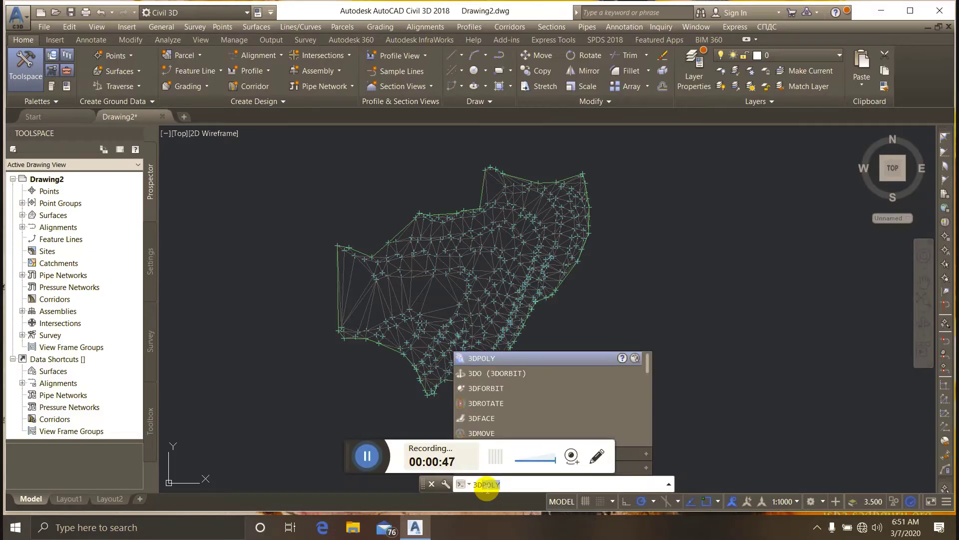
left_click(482, 359)
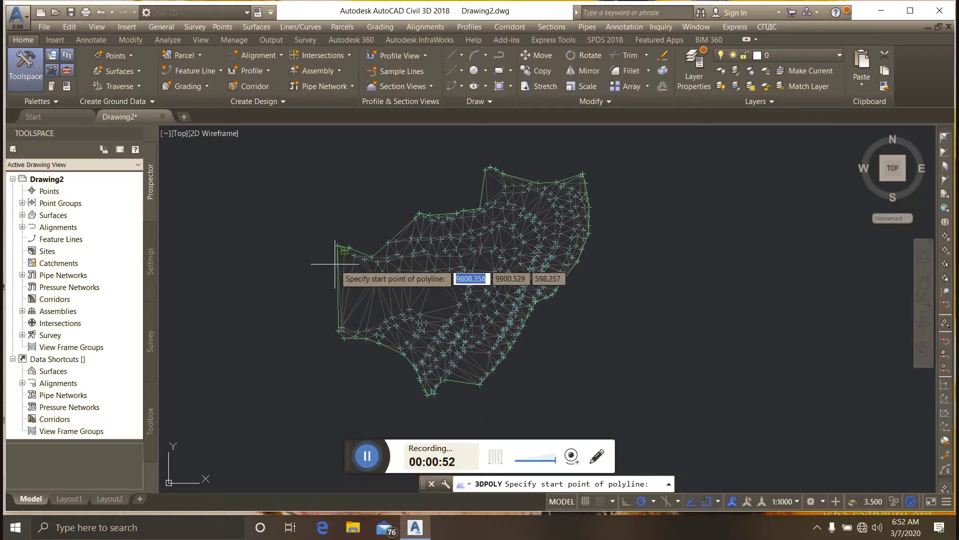
Step: Start the 3D polyline at the surface's west edge and add vertices eastward, undoing one stray vertex
scroll(334, 264, "up", 5)
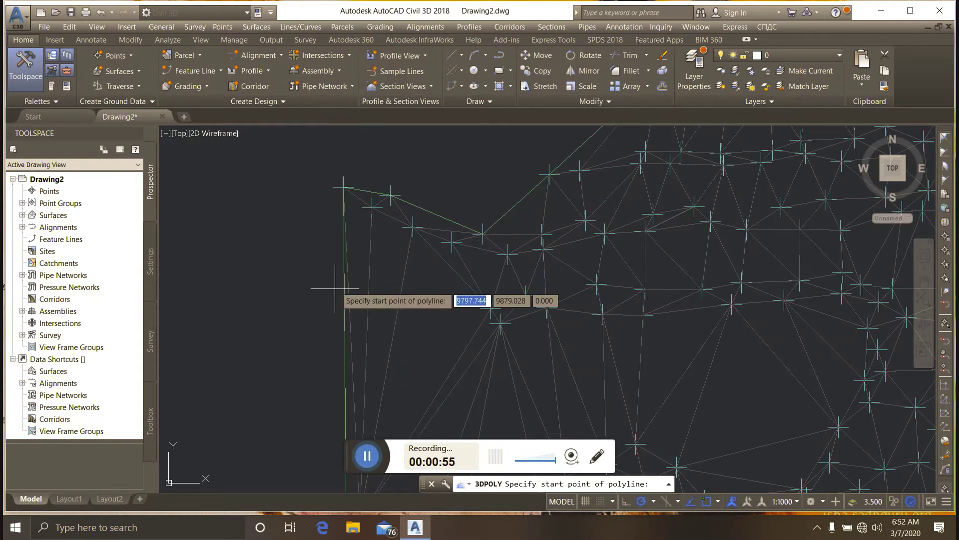
scroll(333, 294, "down", 5)
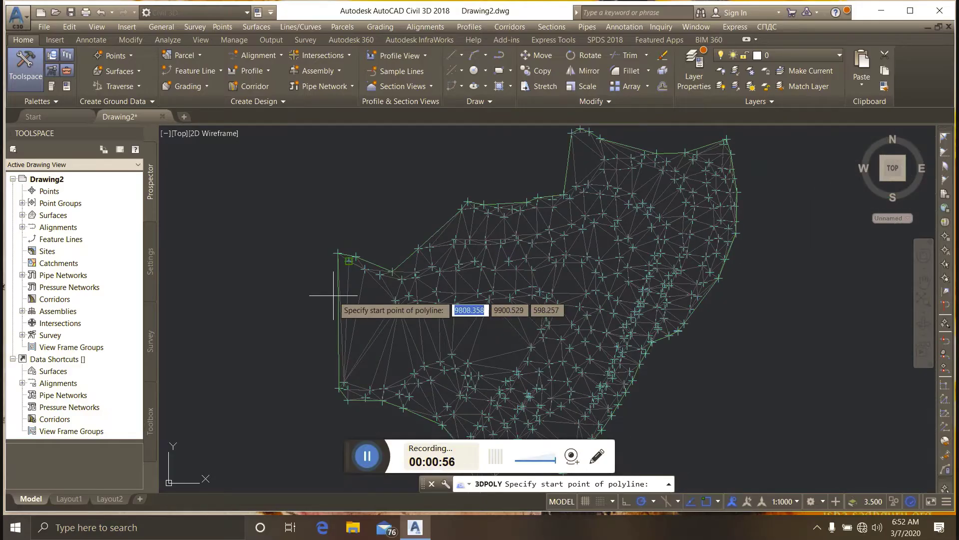
scroll(333, 294, "up", 4)
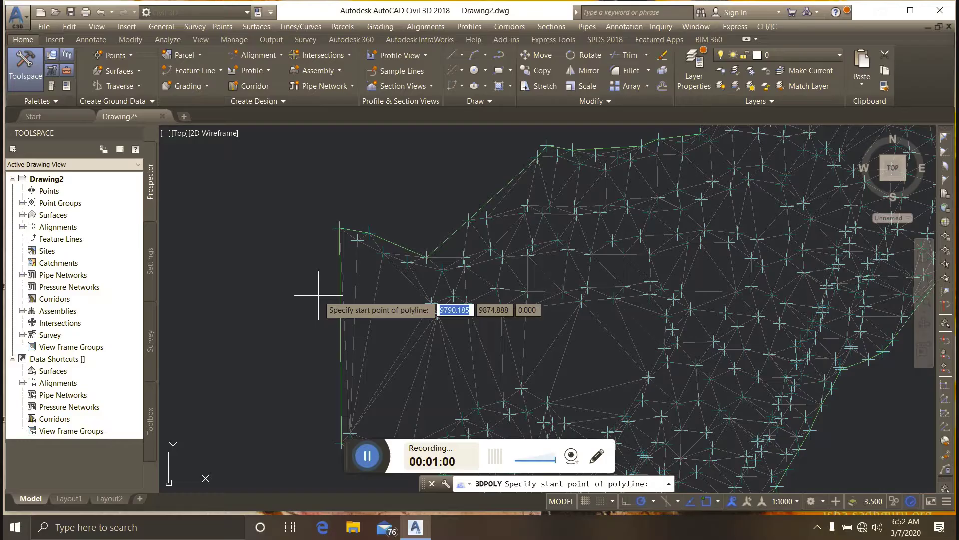
left_click(319, 296)
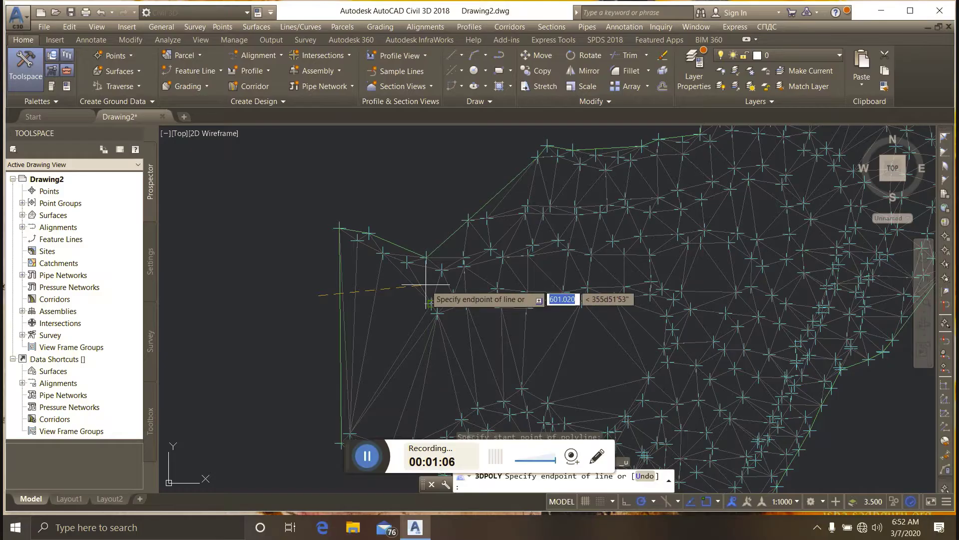
scroll(473, 277, "up", 5)
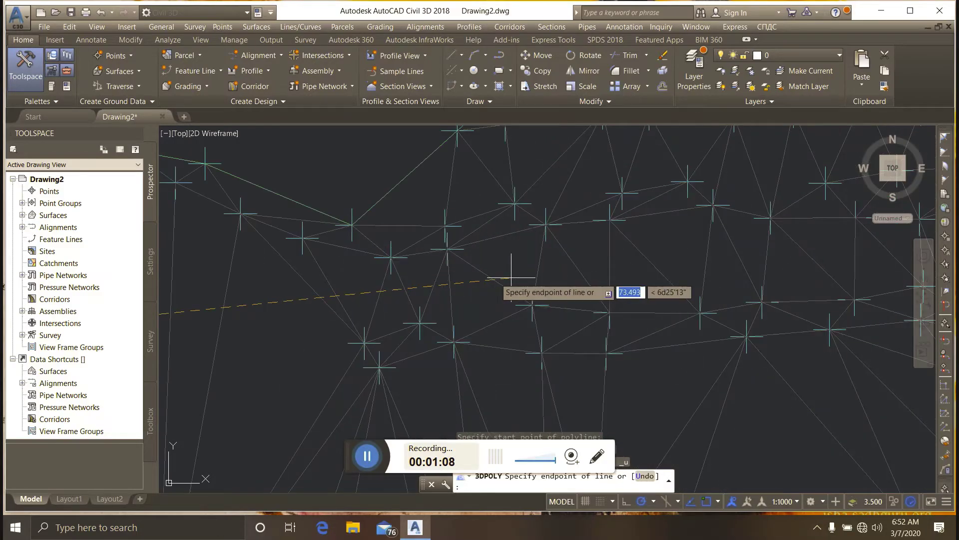
left_click(229, 305)
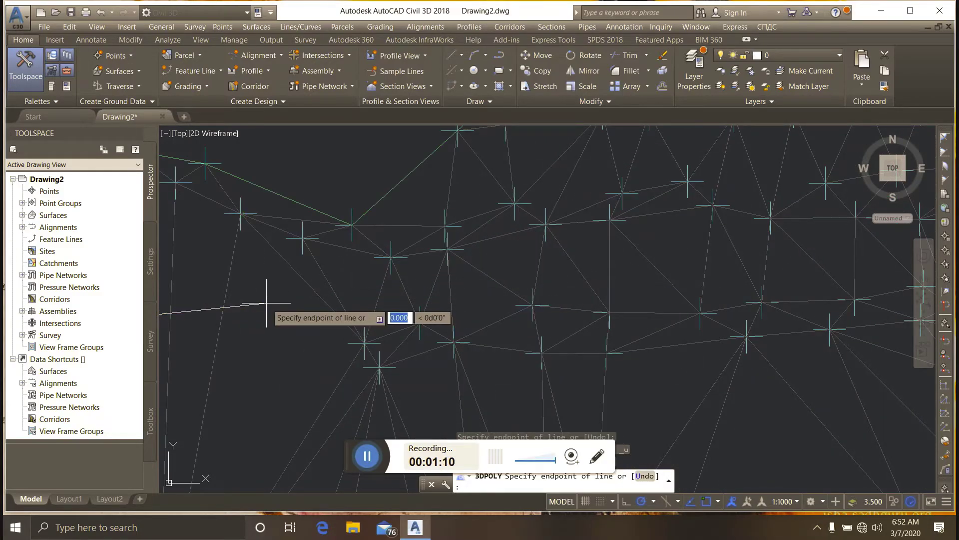
left_click(523, 271)
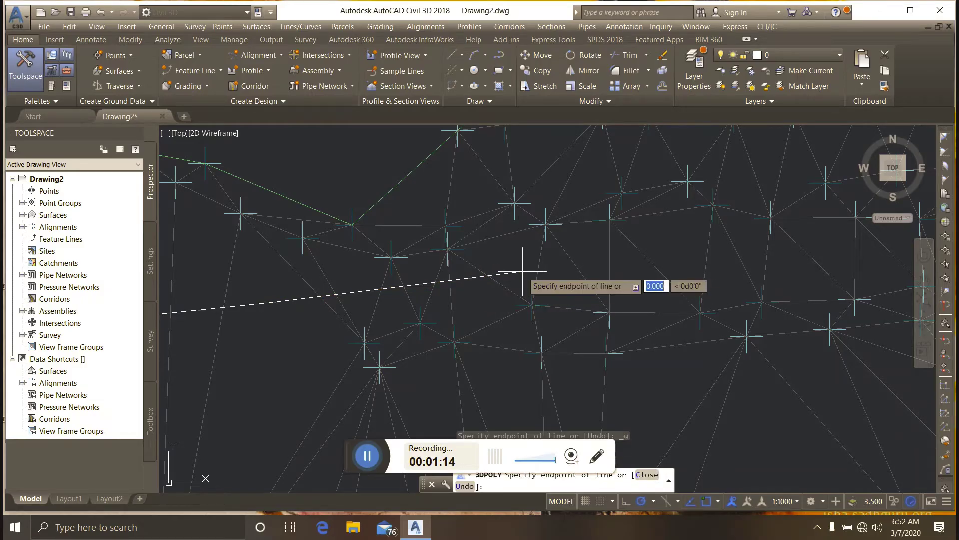
left_click(713, 205)
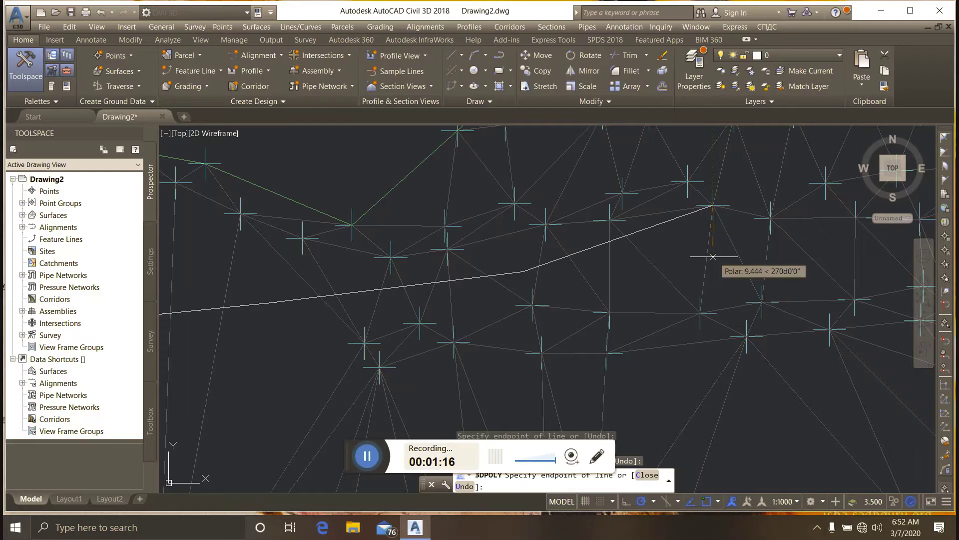
key("ctrl+z")
left_click(720, 257)
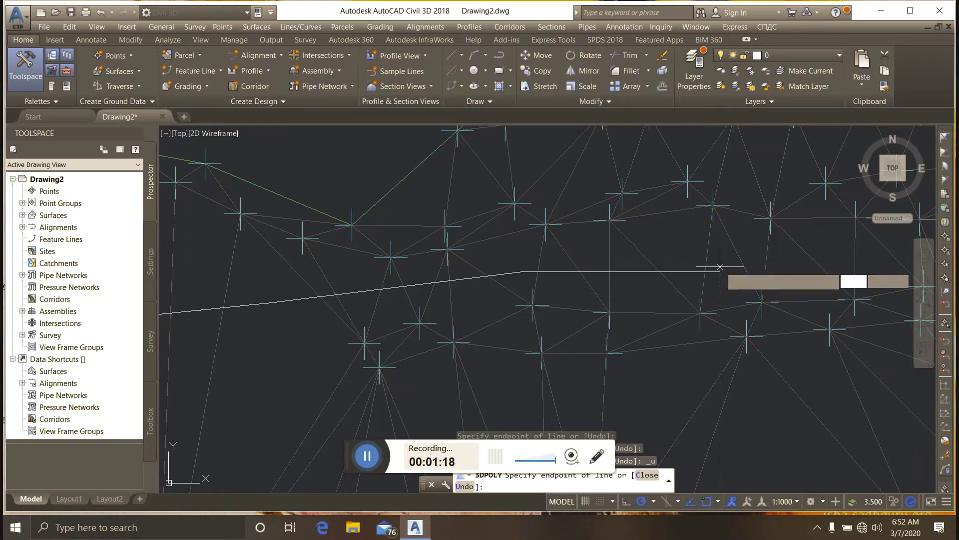
Step: Add the remaining vertices southeast at 0.000 elevation and finish the 3D polyline
scroll(786, 255, "down", 4)
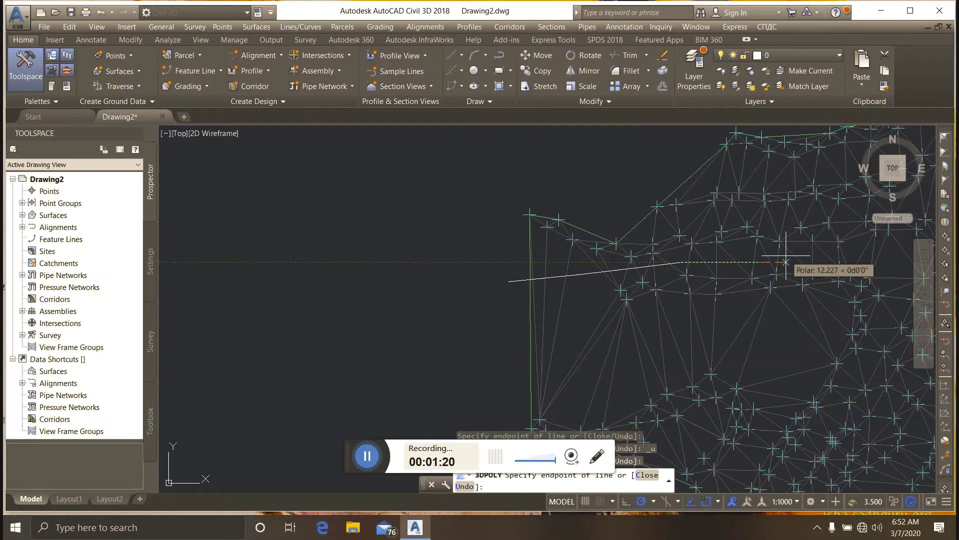
middle_click_drag(789, 260, 420, 295)
scroll(420, 296, "up", 2)
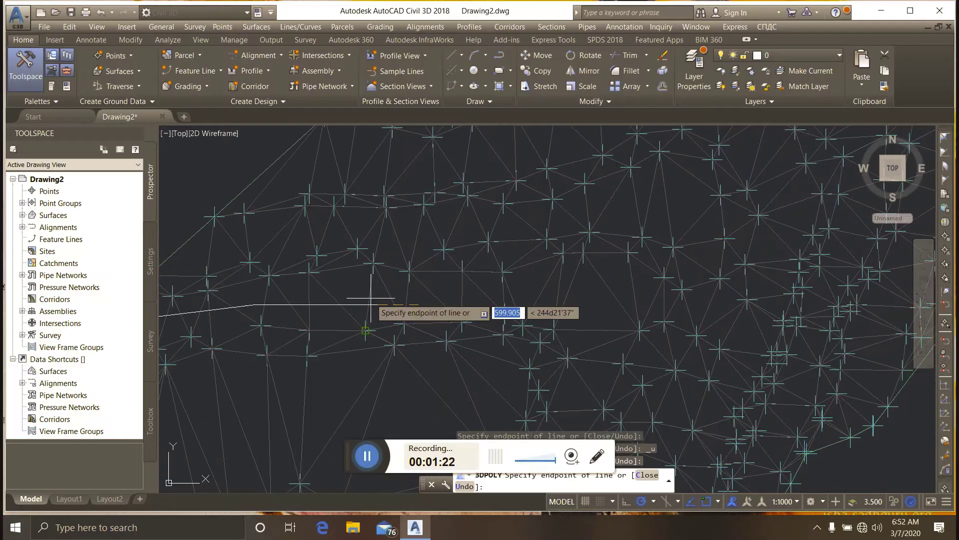
scroll(446, 293, "up", 2)
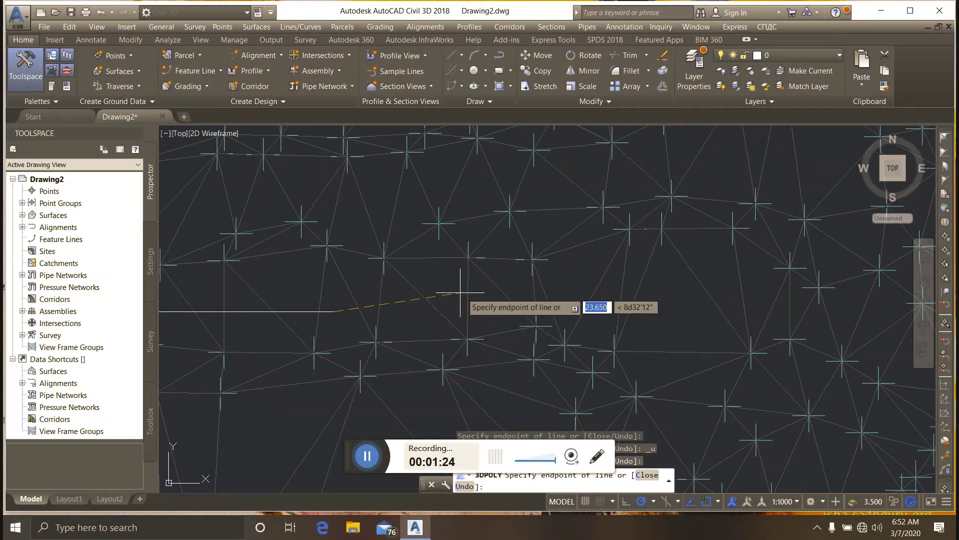
left_click(578, 285)
key("Return")
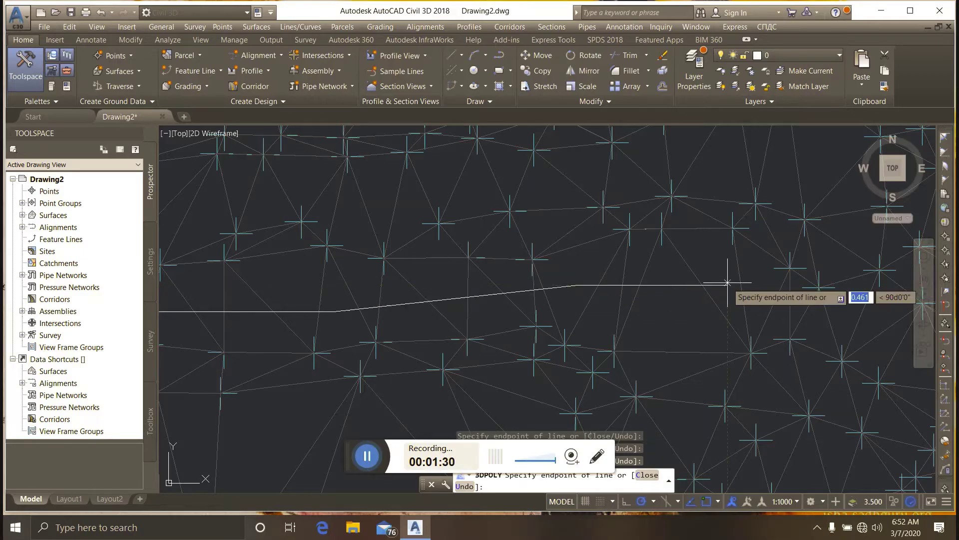
scroll(833, 301, "down", 3)
mouse_move(833, 301)
middle_mouse_down()
mouse_move(827, 312)
mouse_move(739, 302)
mouse_move(663, 274)
middle_mouse_up()
scroll(663, 274, "up", 4)
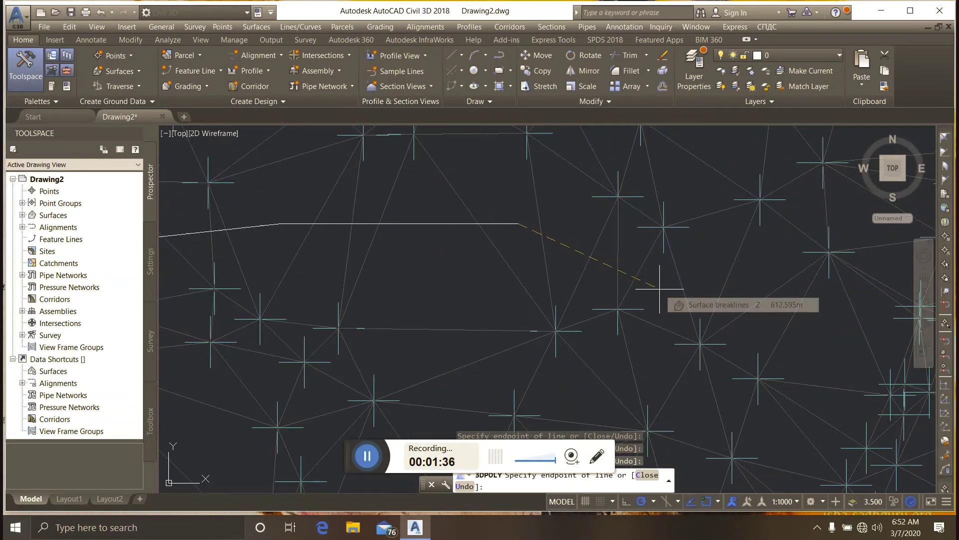
left_click(659, 289)
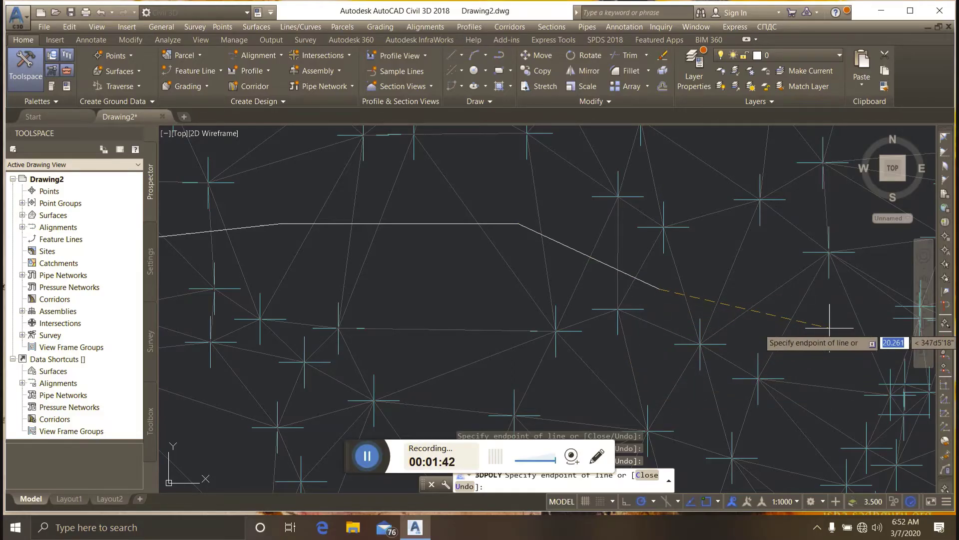
scroll(824, 335, "down", 6)
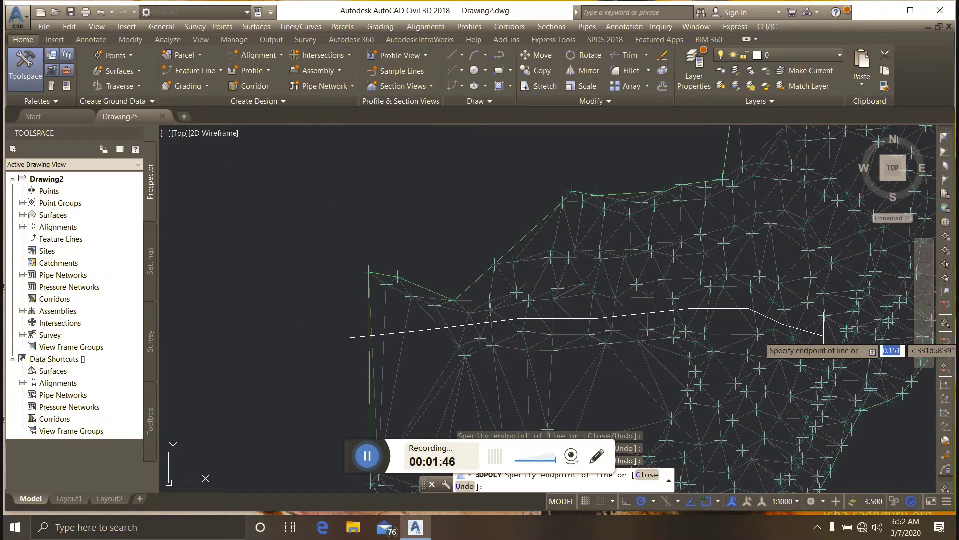
key("Return")
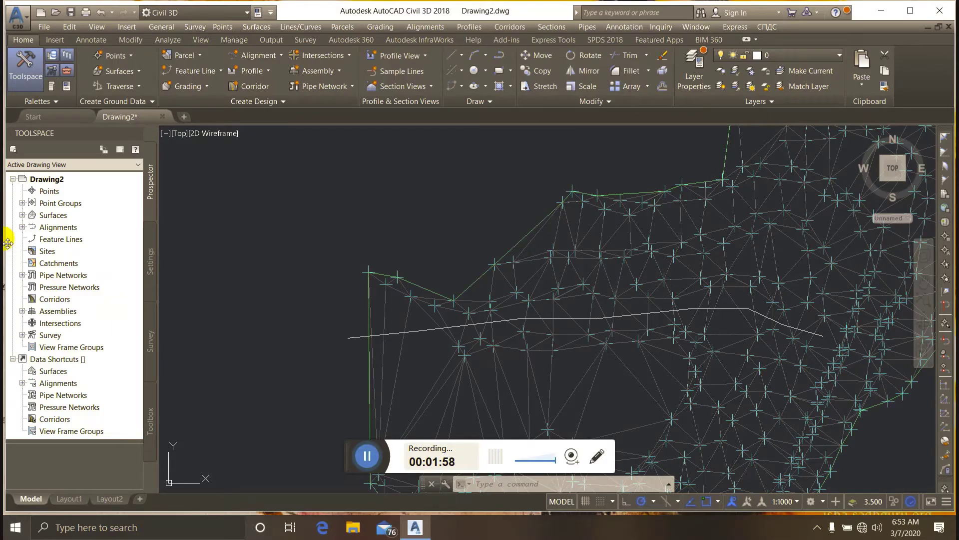
Step: In Prospector, expand Surface breaklines > Definition and review its Edits list
left_click(22, 216)
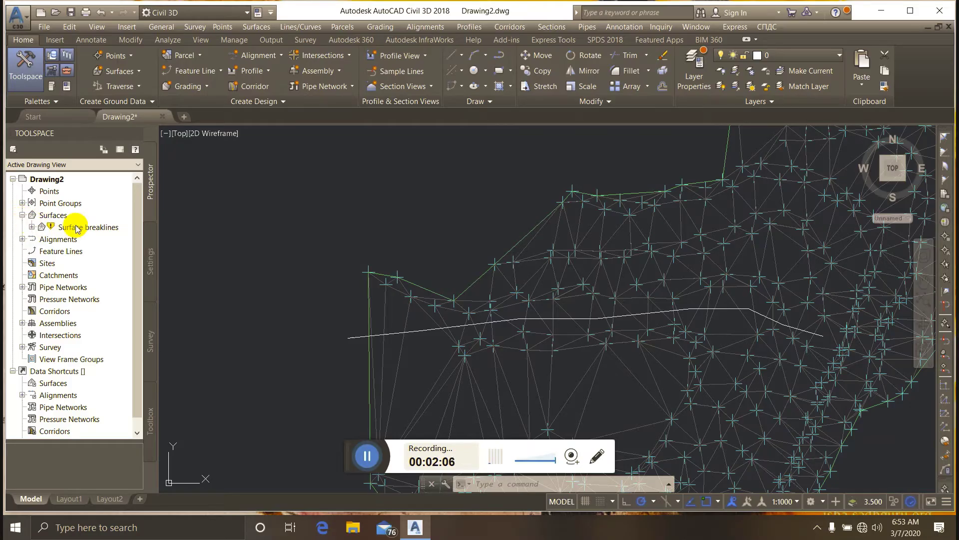
left_click(33, 227)
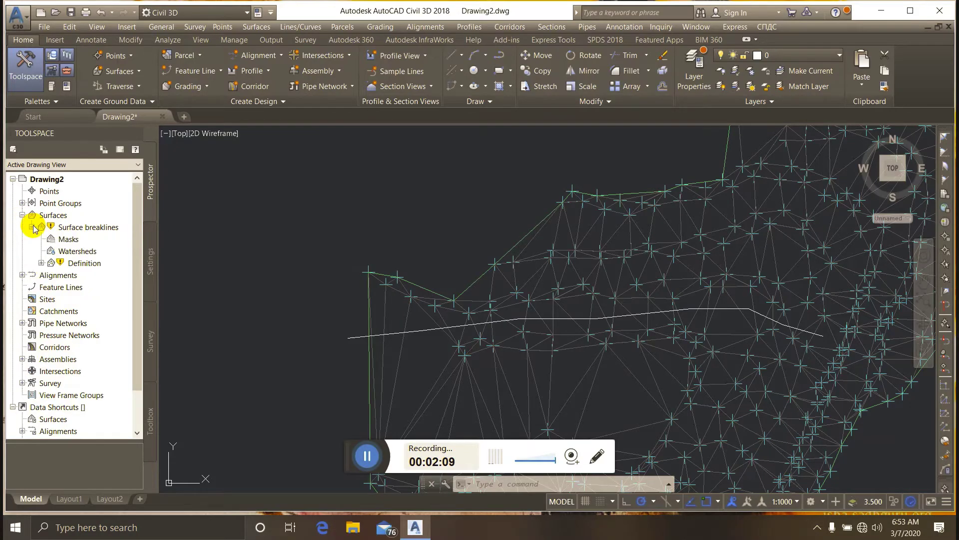
left_click(42, 263)
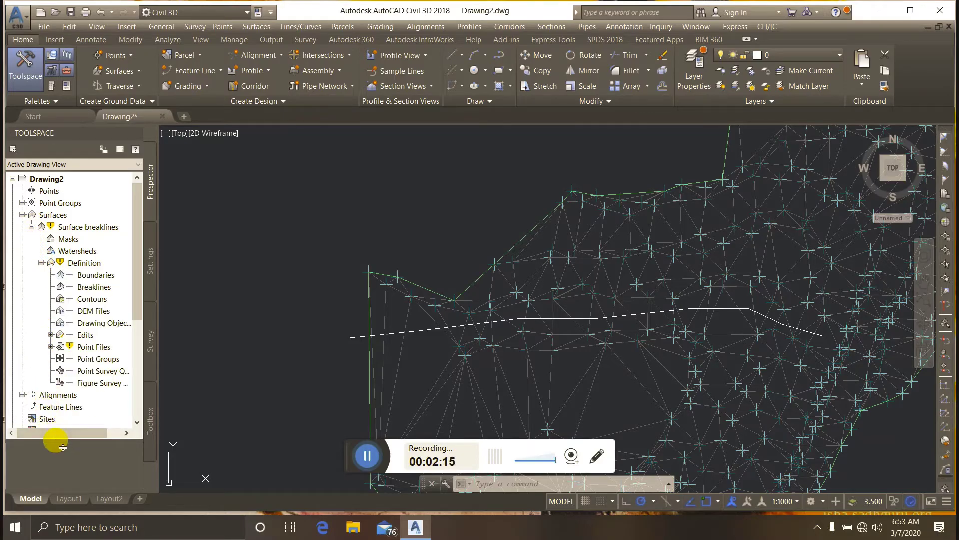
left_click_drag(63, 446, 80, 426)
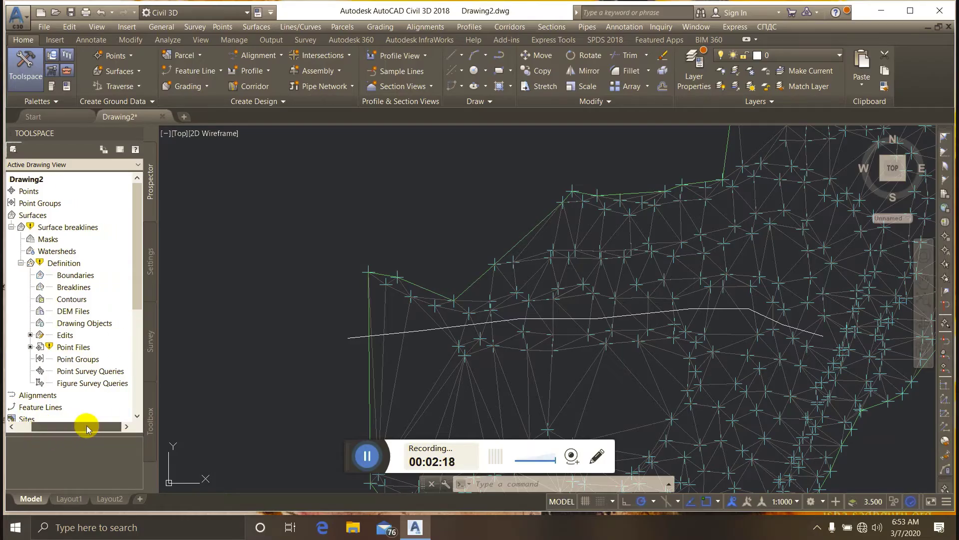
left_click(66, 336)
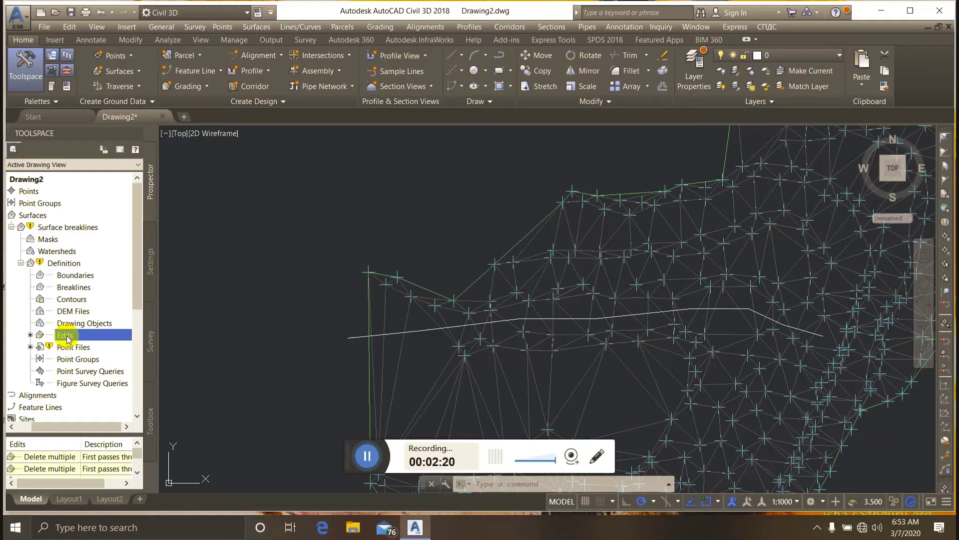
right_click(67, 336)
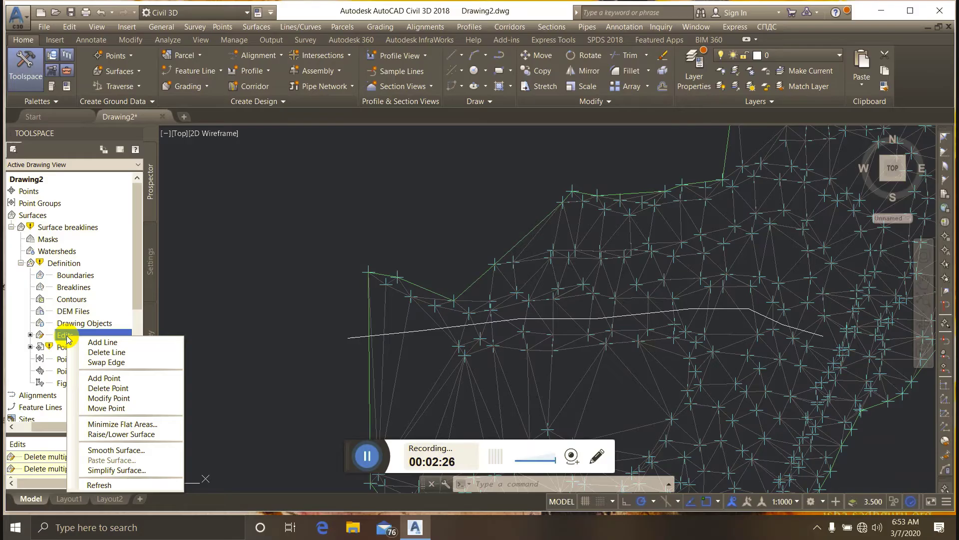
left_click(63, 336)
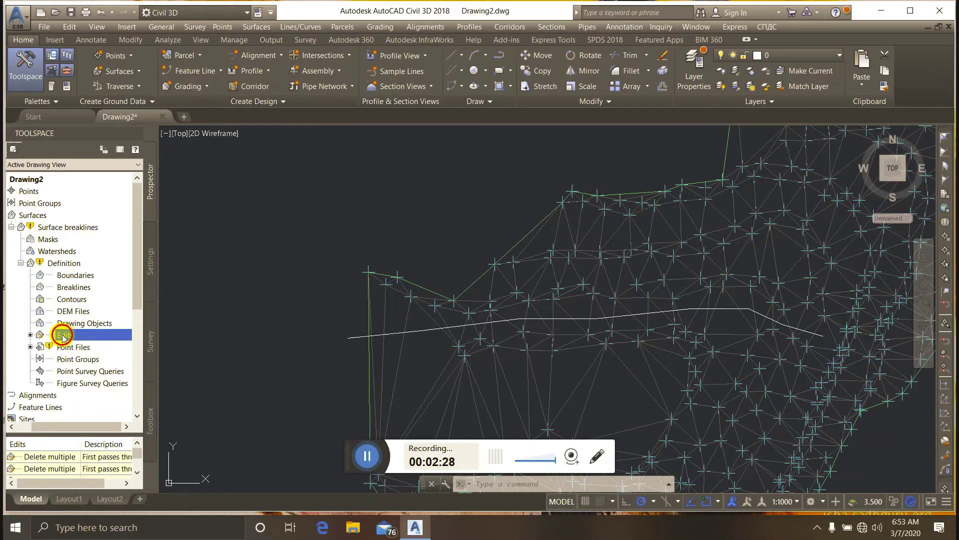
left_click(60, 288)
Step: Open the Add Breaklines dialog from the surface's Breaklines definition item
right_click(74, 290)
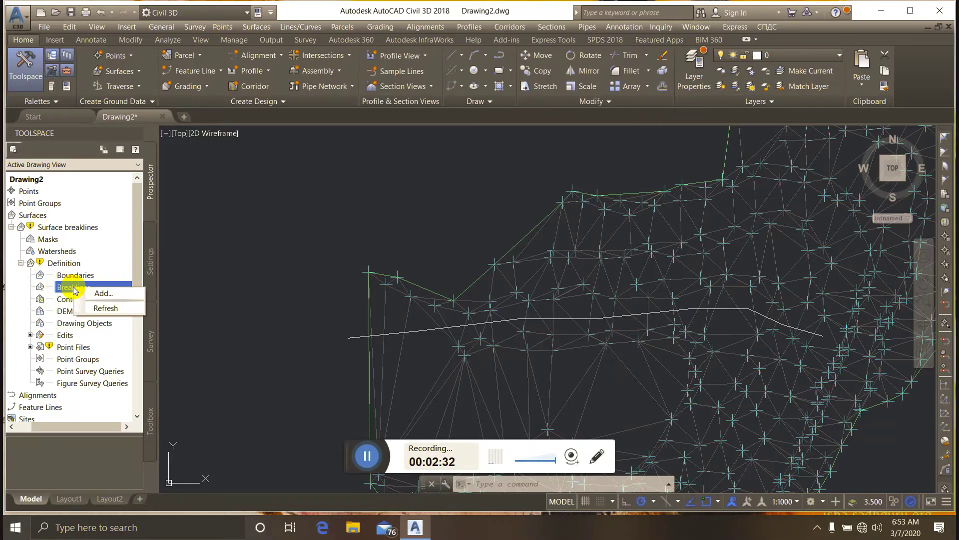
left_click(110, 295)
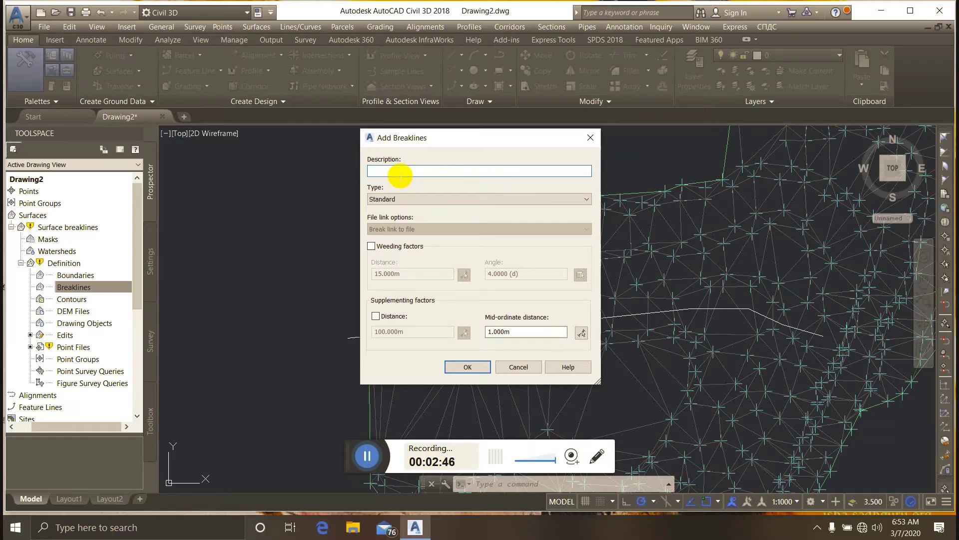
Step: Add the white 3D polyline as a Standard breakline described 'road'
type("road")
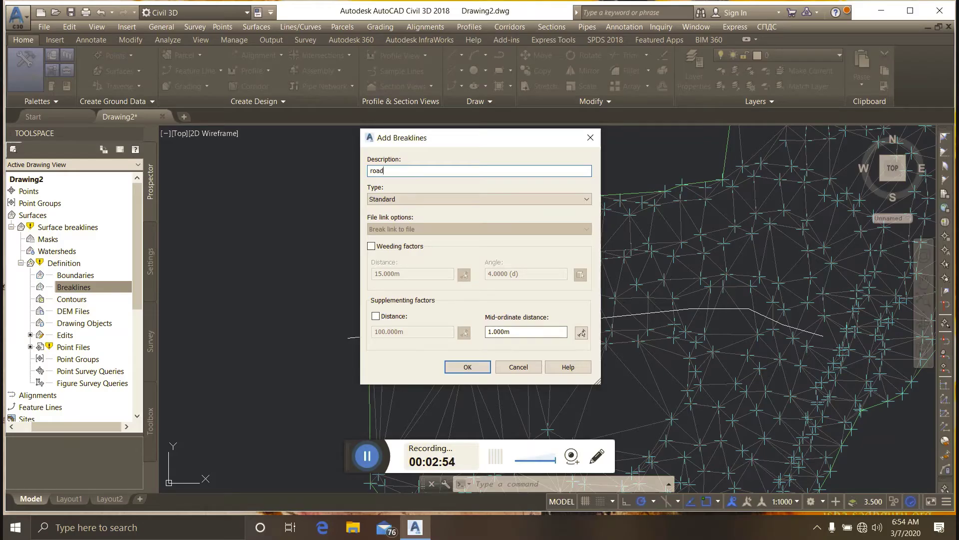
left_click(374, 200)
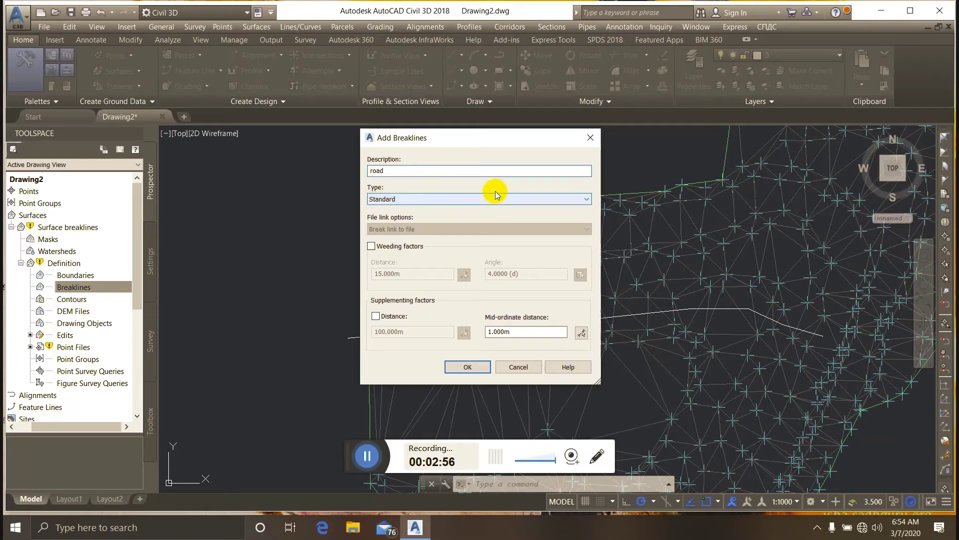
left_click(465, 367)
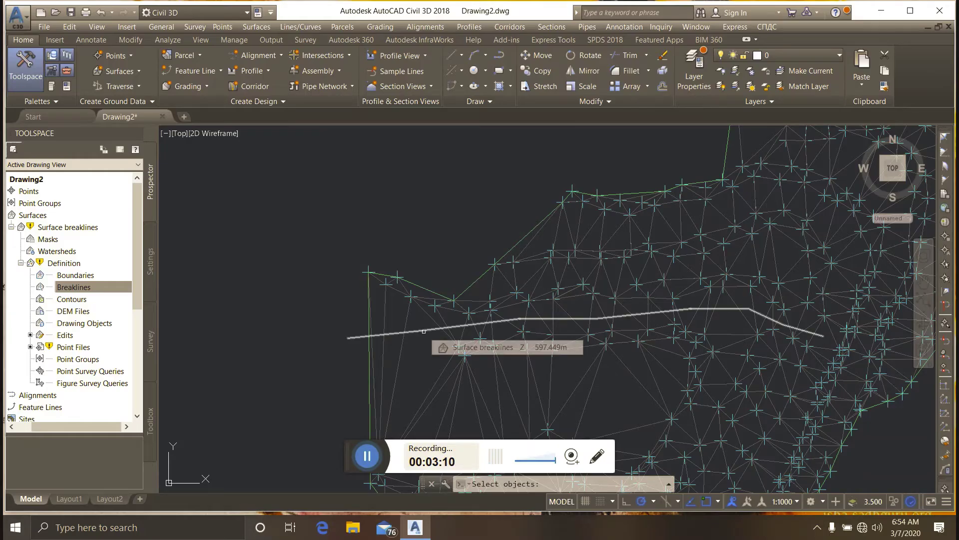
left_click(423, 331)
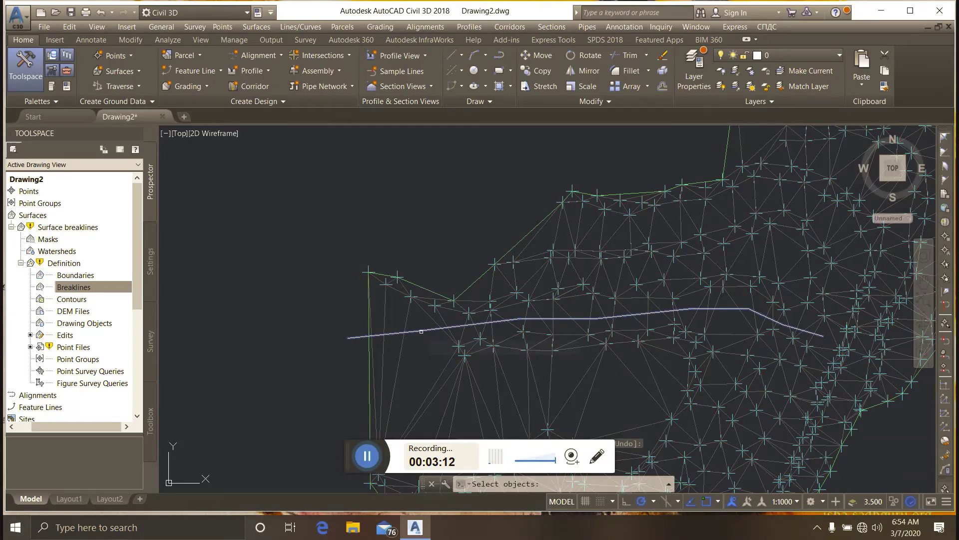
right_click(421, 332)
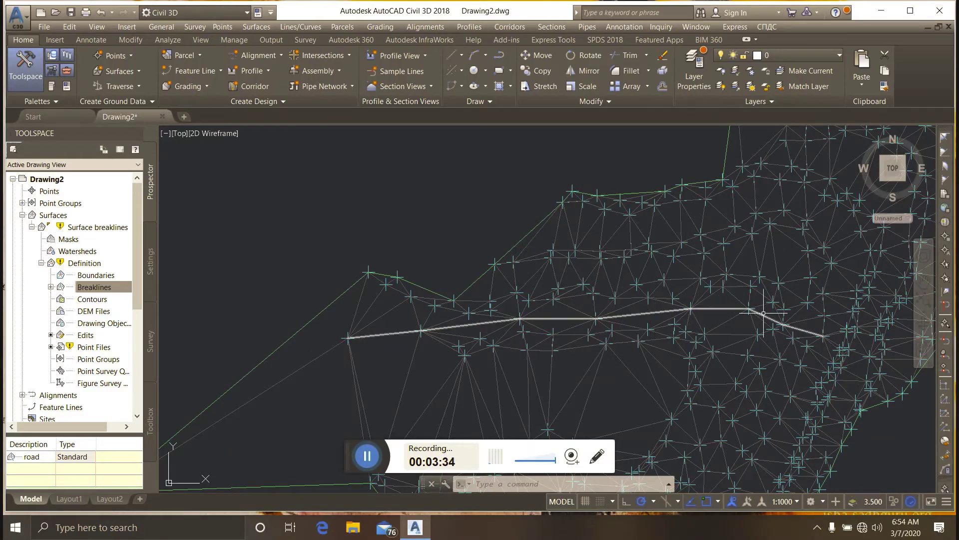
left_click(374, 456)
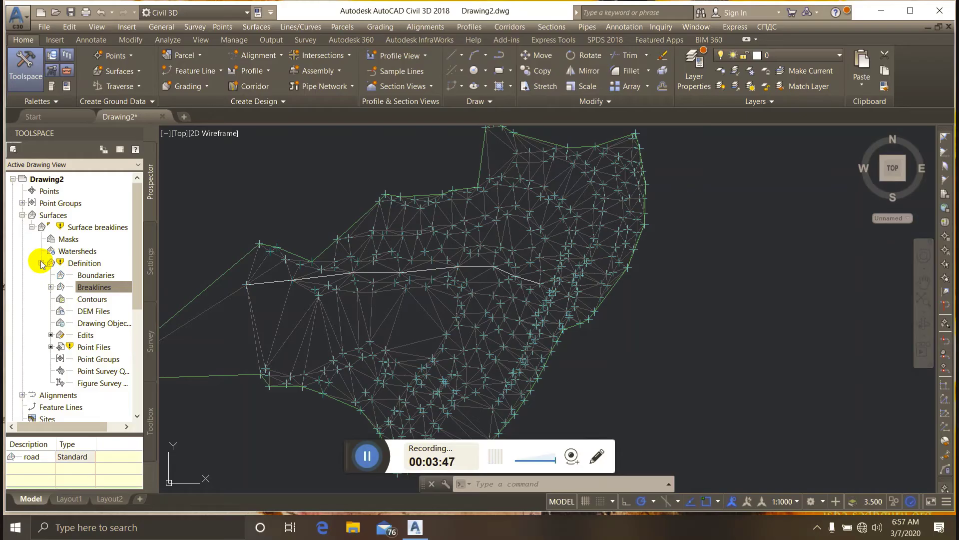
Step: In Surface breaklines properties, keep ByLayer render material and set the style to Contours and Triangles
left_click(33, 227)
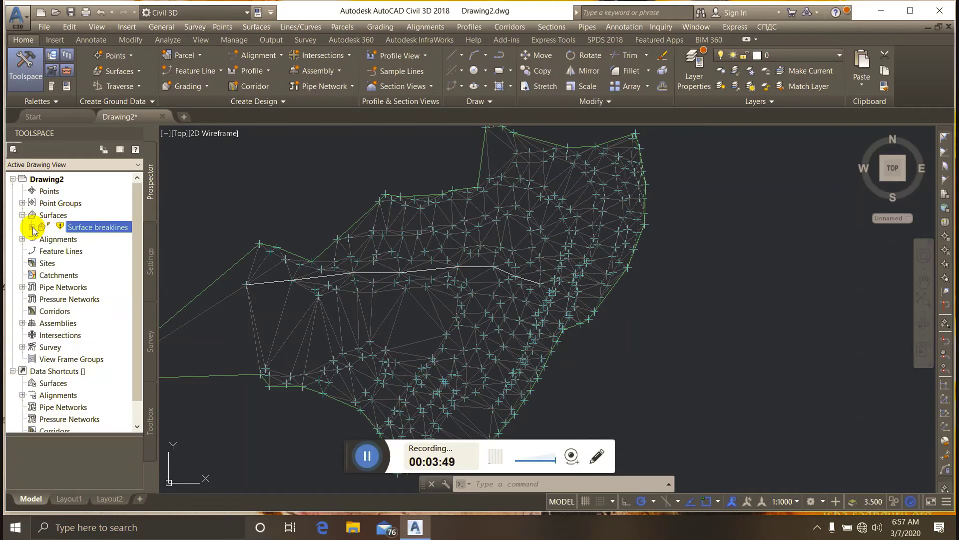
right_click(88, 227)
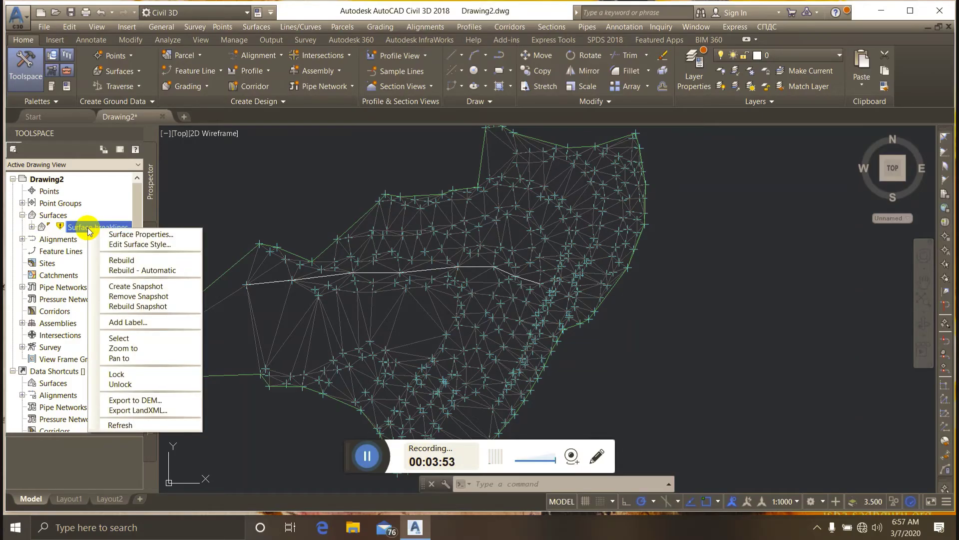
left_click(125, 235)
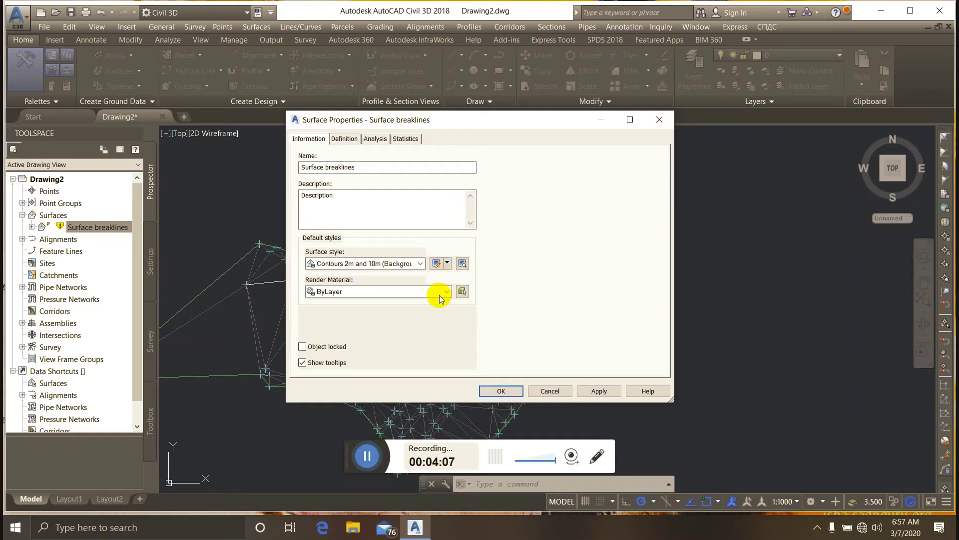
left_click(447, 292)
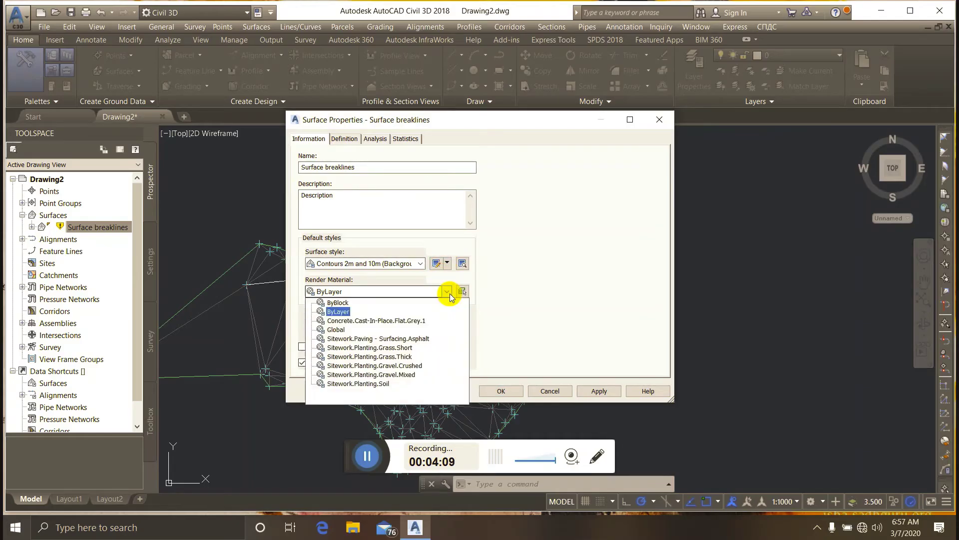
left_click(450, 294)
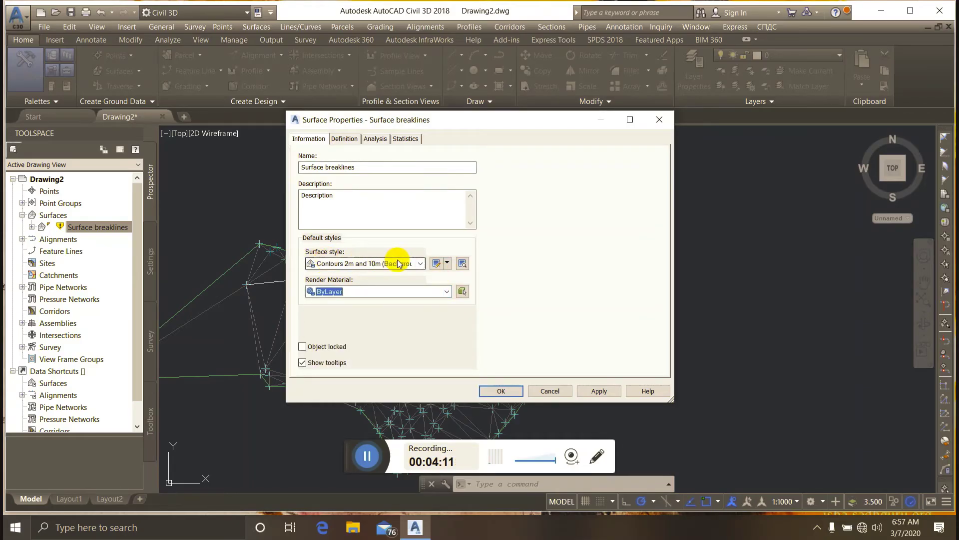
left_click(420, 264)
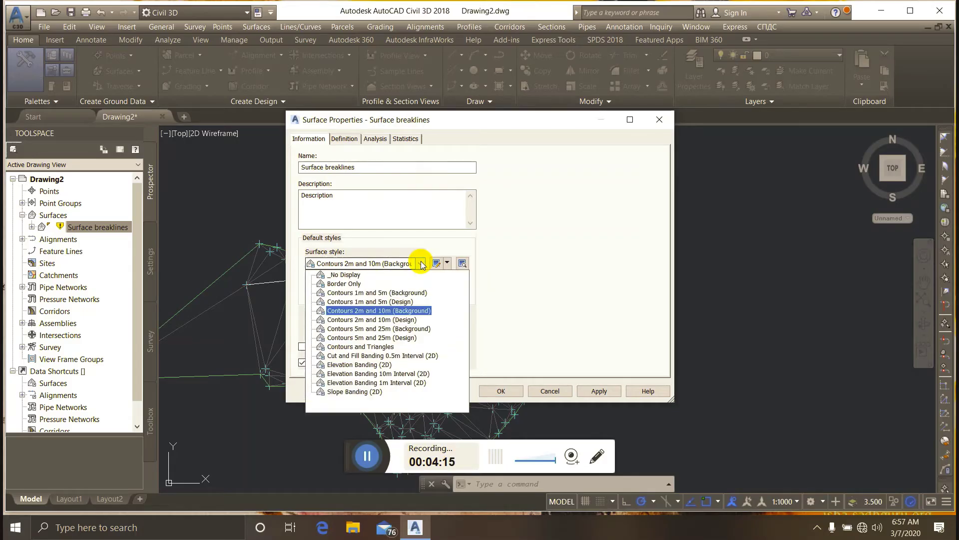
left_click(368, 347)
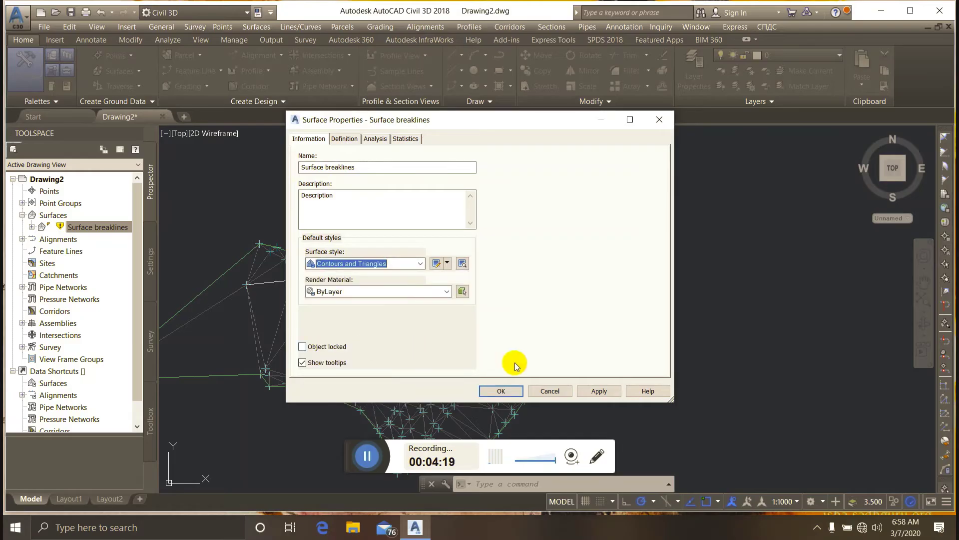
left_click(598, 393)
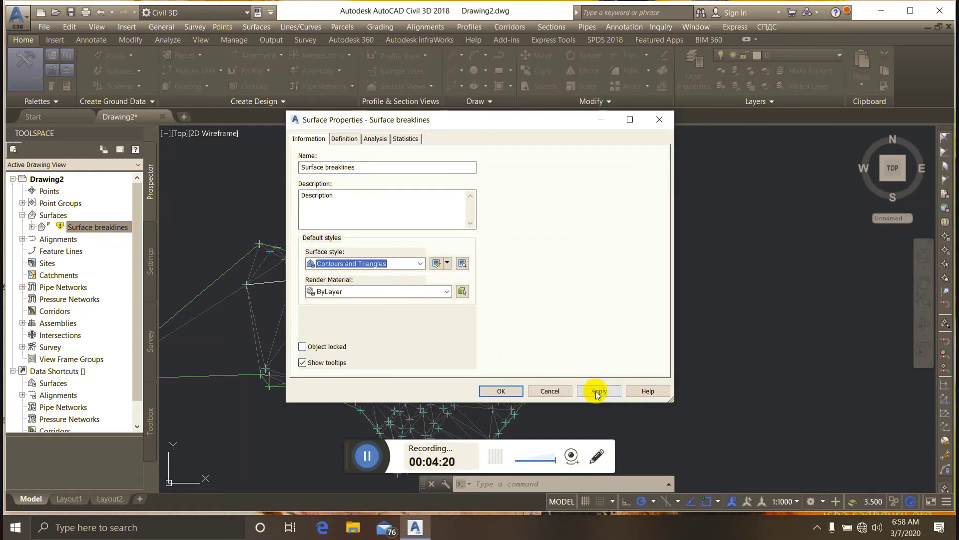
left_click(502, 391)
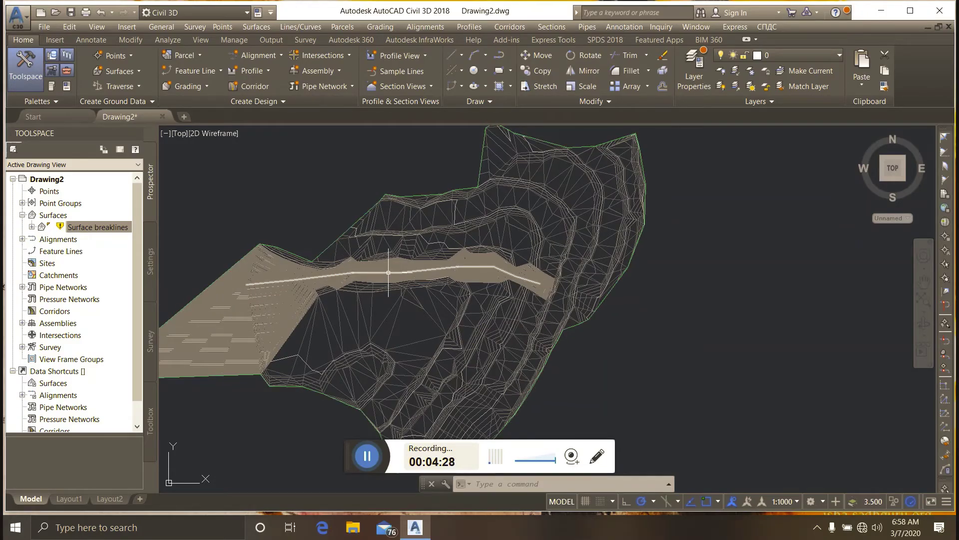
Step: Zoom and pan the view onto the road breakline's contour corridor
scroll(532, 272, "up", 3)
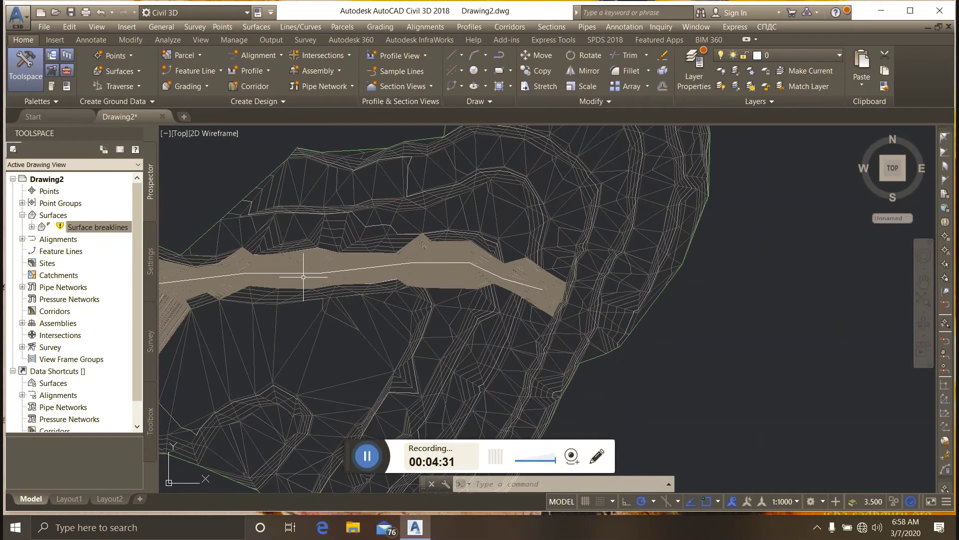
middle_click_drag(291, 266, 442, 251)
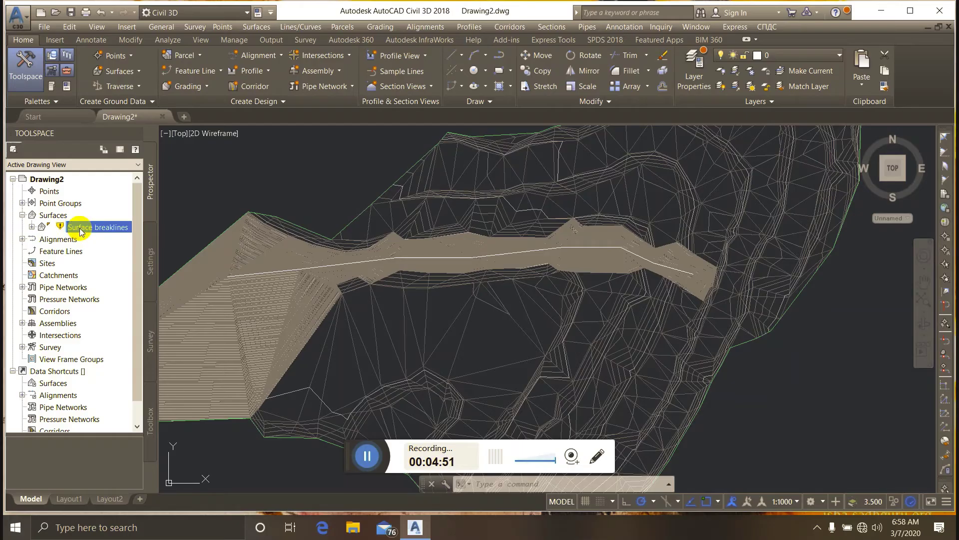
right_click(79, 228)
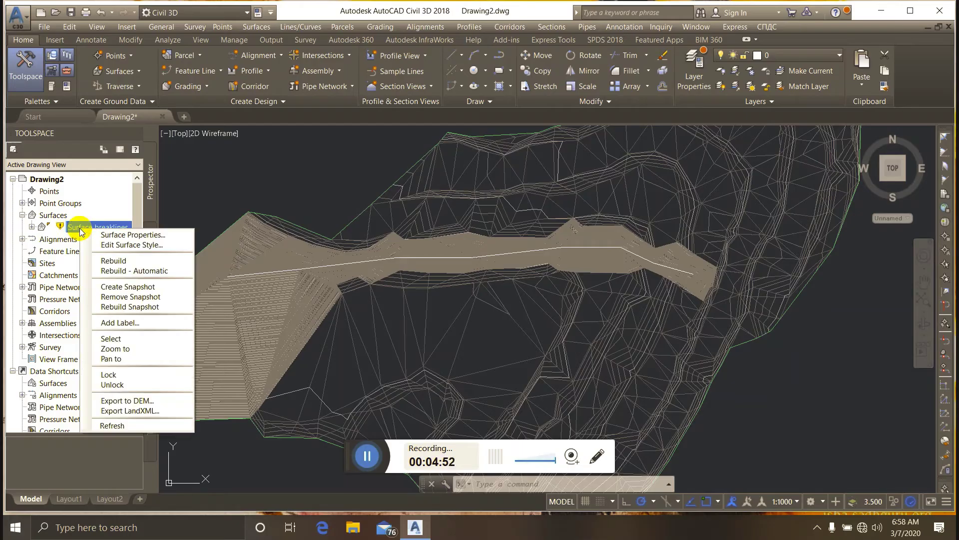
Step: In the surface style's Display settings, make the triangles red, colour 240
left_click(112, 245)
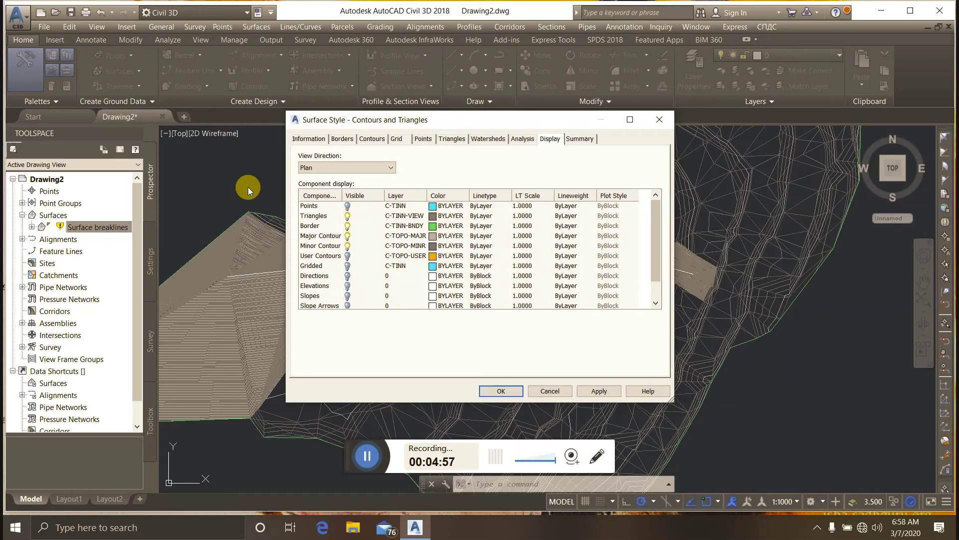
left_click(435, 216)
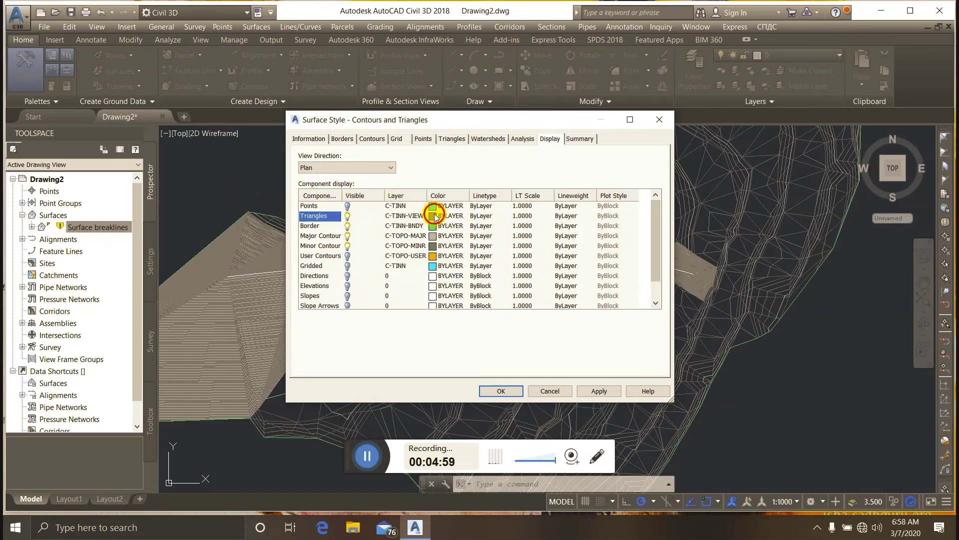
left_click(435, 216)
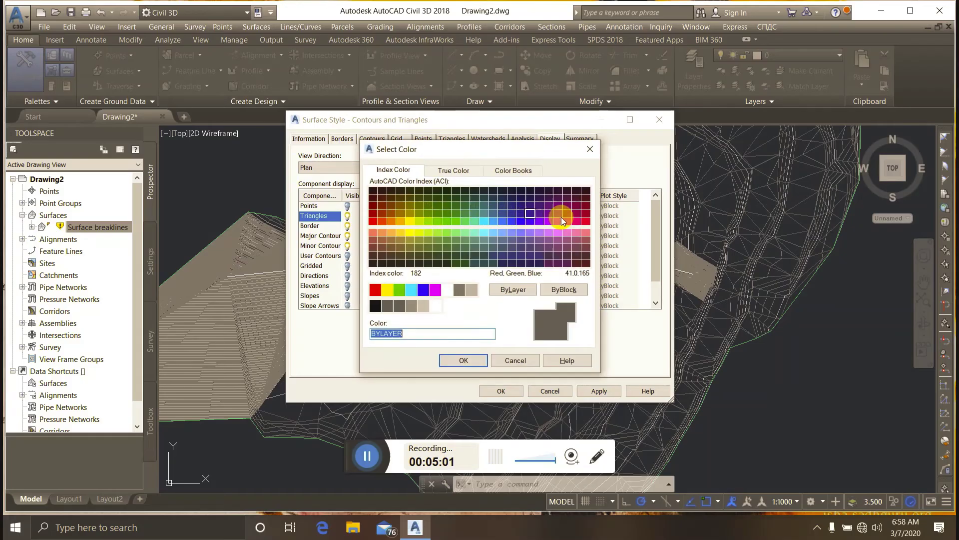
left_click(590, 221)
left_click(465, 360)
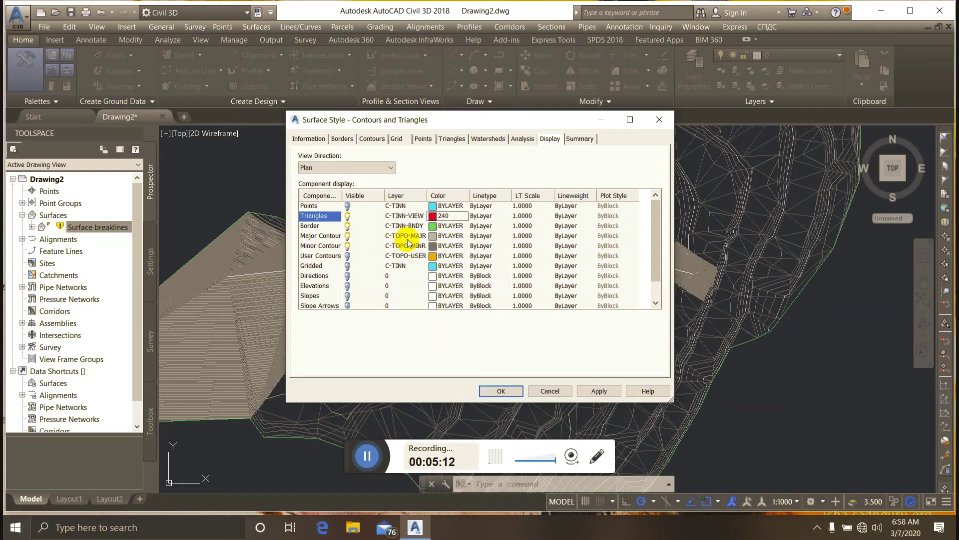
Step: Set the major contours to colour 18, then apply and save the style
left_click(433, 237)
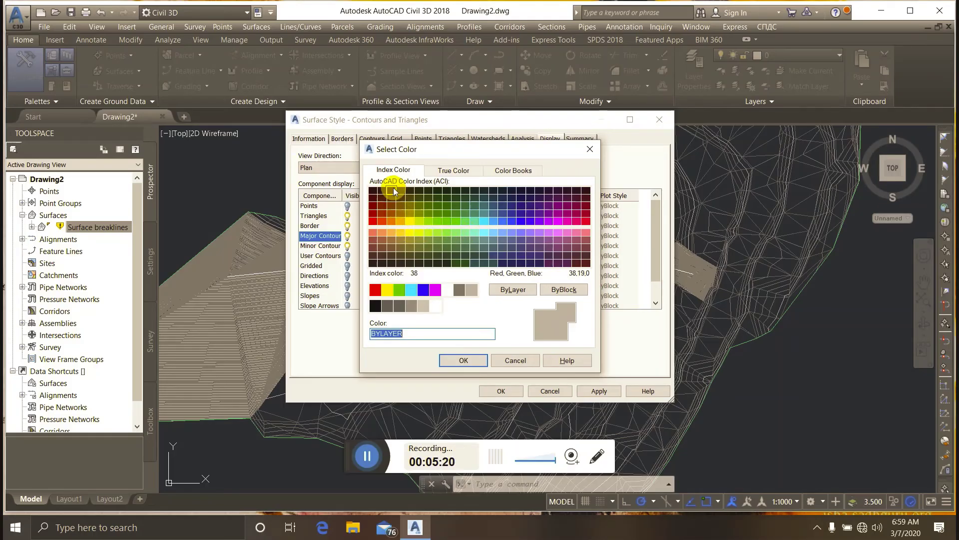
left_click(373, 190)
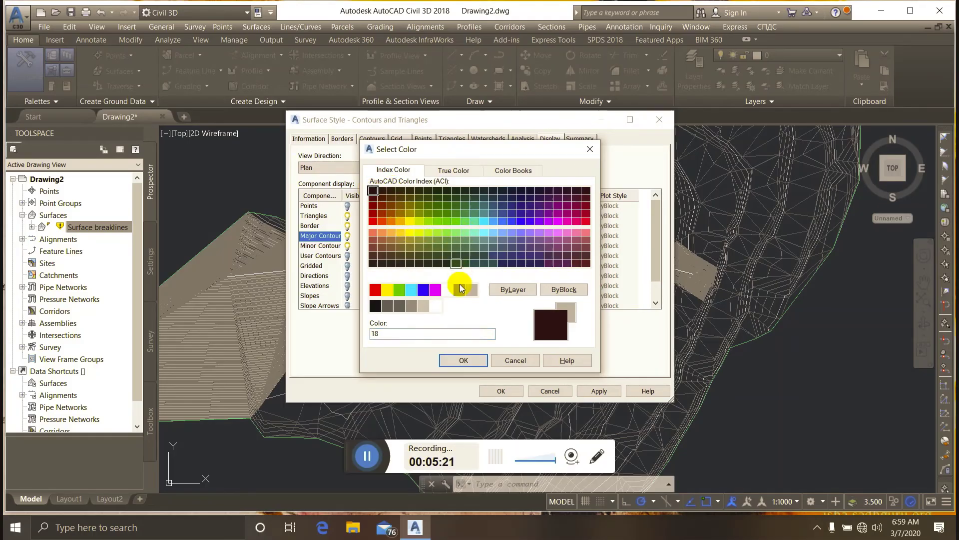
left_click(456, 360)
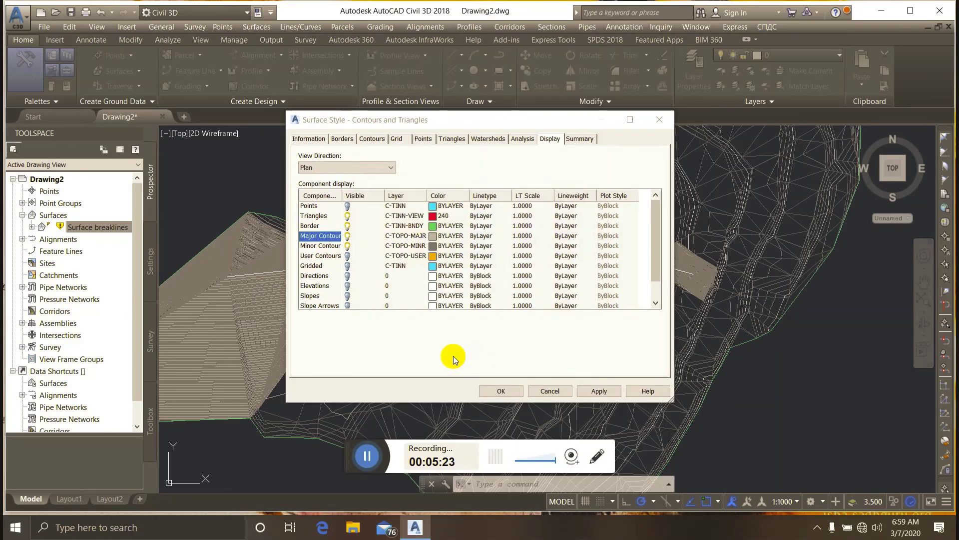
left_click(598, 389)
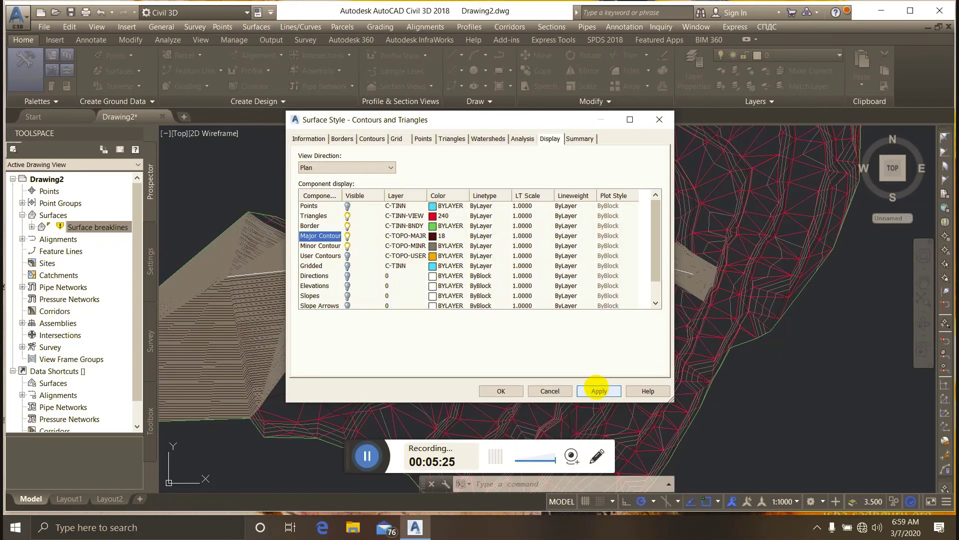
left_click(501, 391)
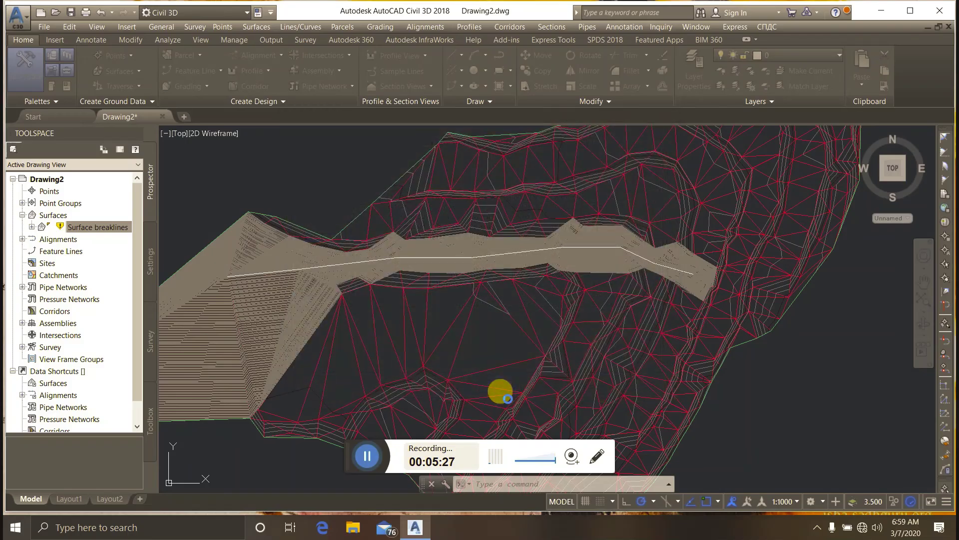
scroll(311, 252, "down", 4)
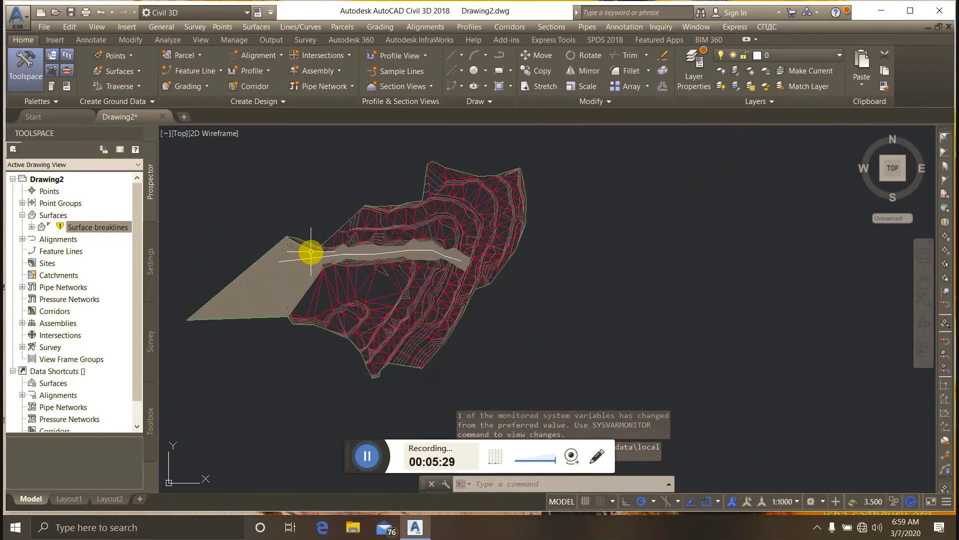
scroll(311, 252, "up", 4)
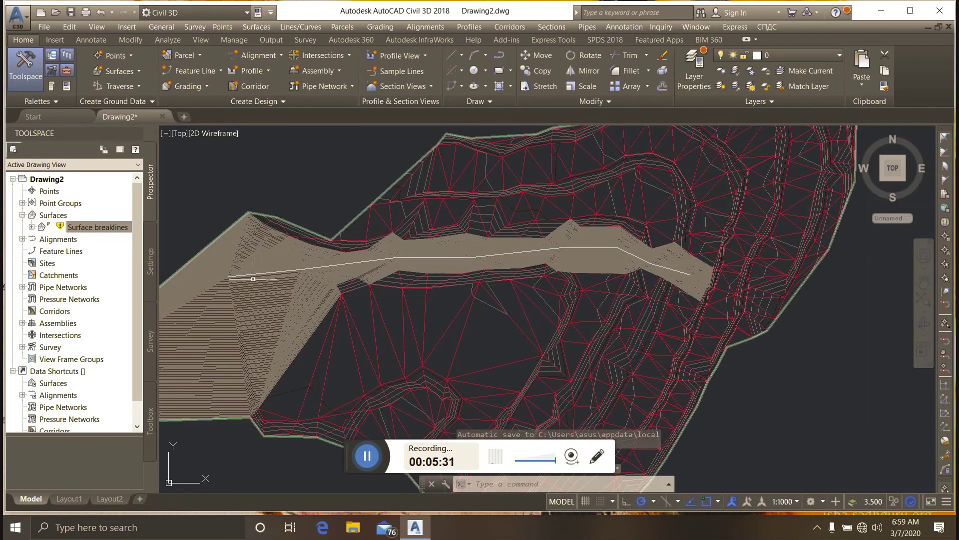
mouse_move(253, 278)
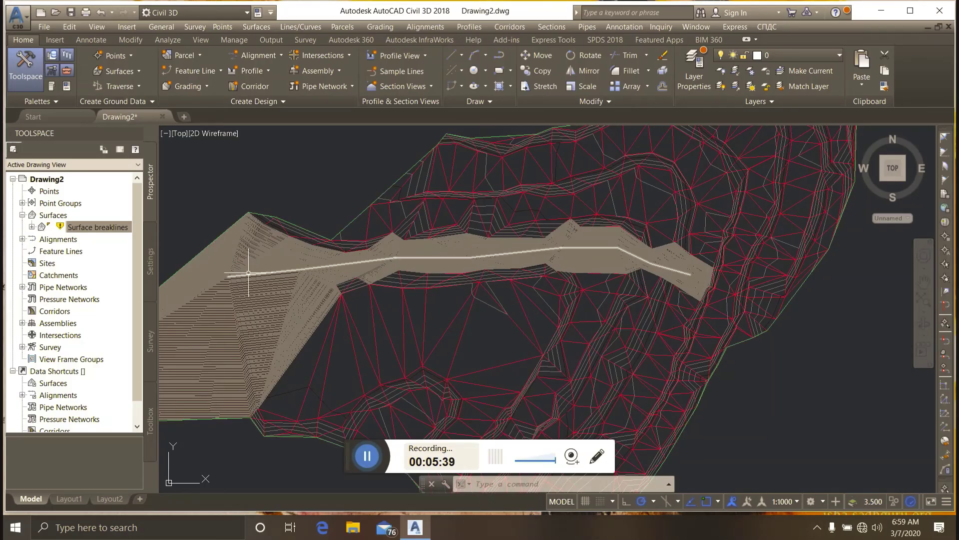
scroll(249, 272, "down", 5)
scroll(248, 273, "up", 5)
scroll(248, 272, "down", 4)
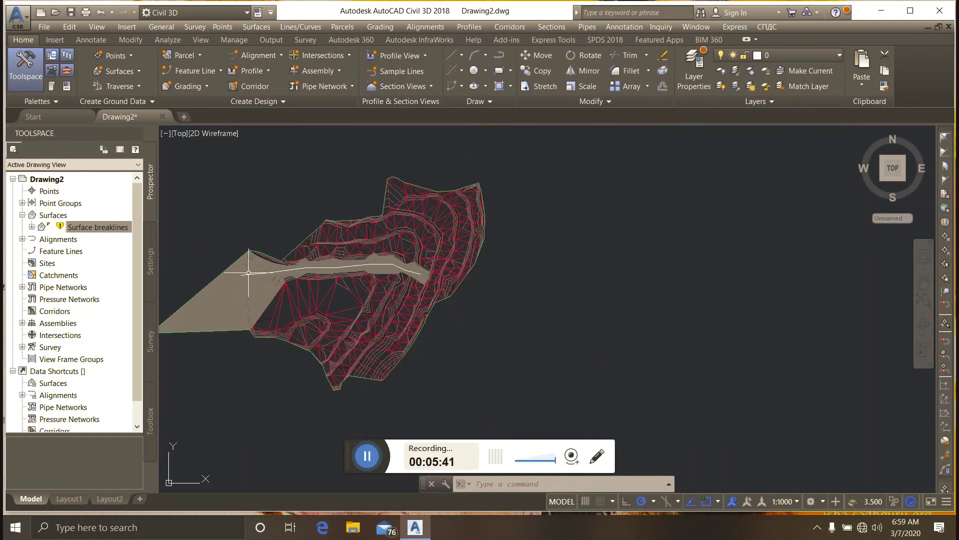
scroll(248, 272, "up", 4)
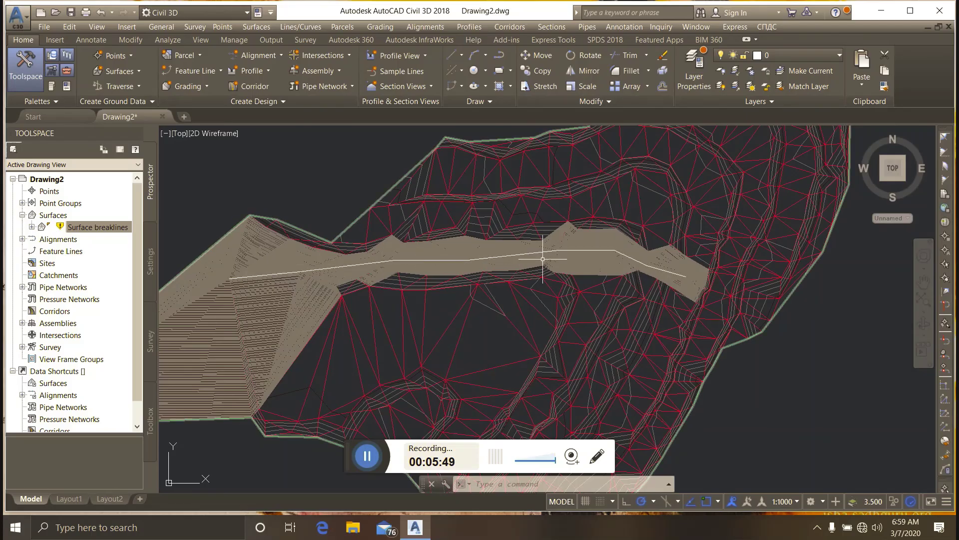
mouse_move(634, 265)
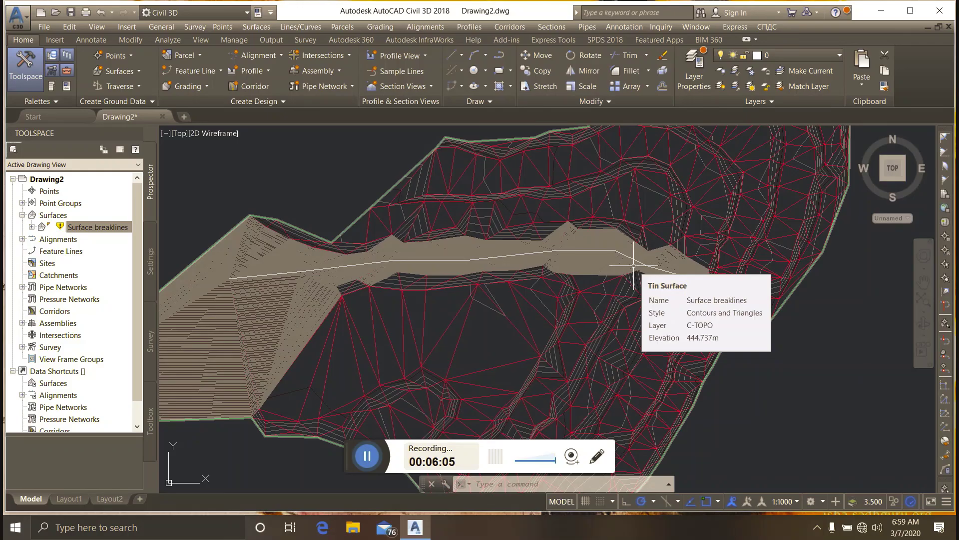
left_click(367, 452)
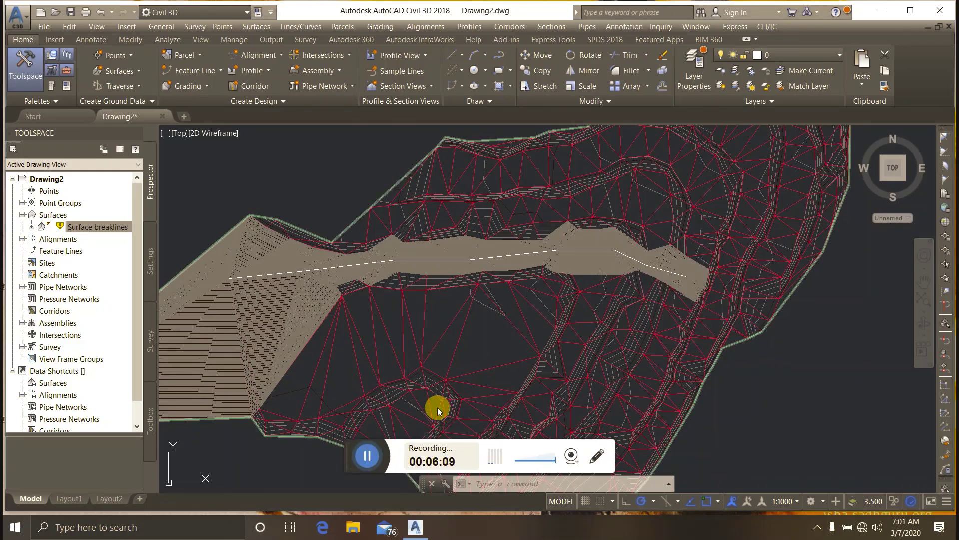